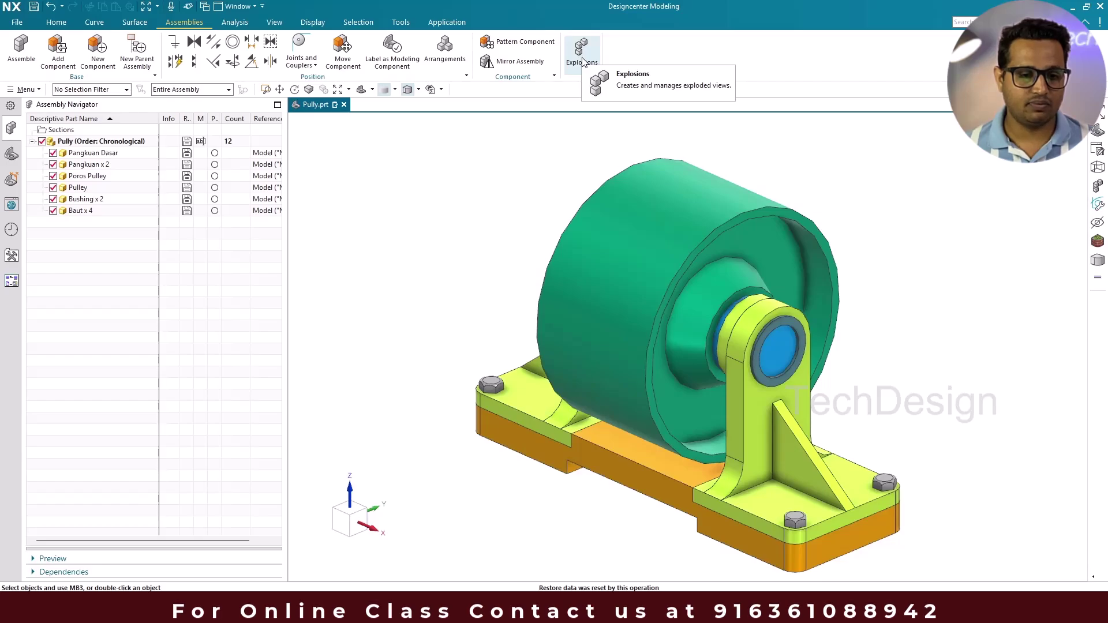
Step: Browse the command menus for assembly tools, then close them without choosing anything
{"action": "left_click", "coordinate": [26, 90]}
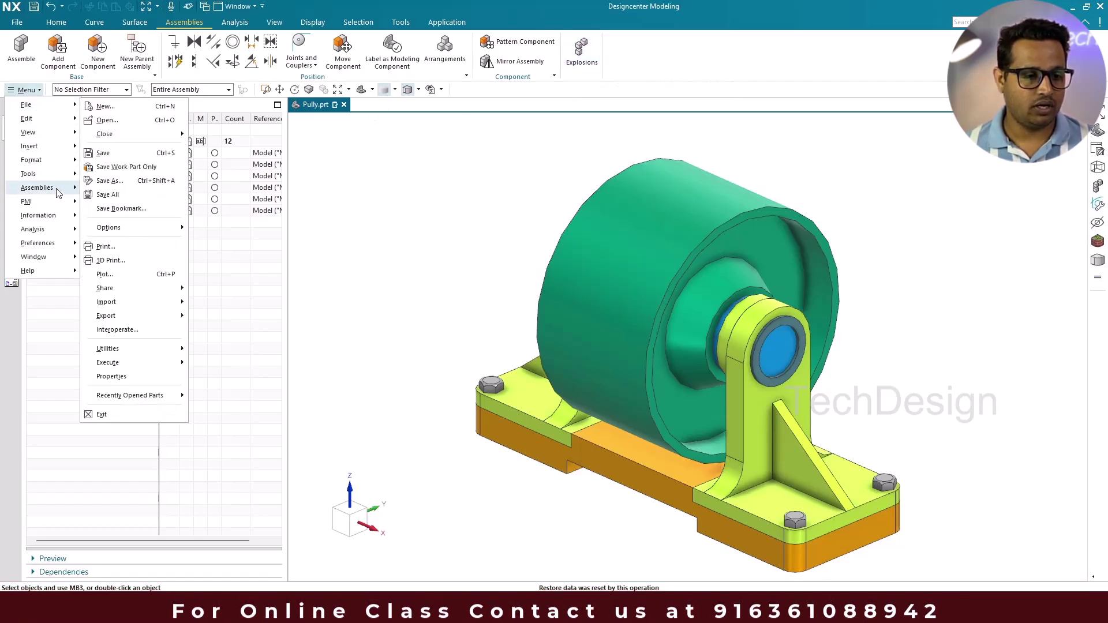
{"action": "mouse_move", "coordinate": [58, 195]}
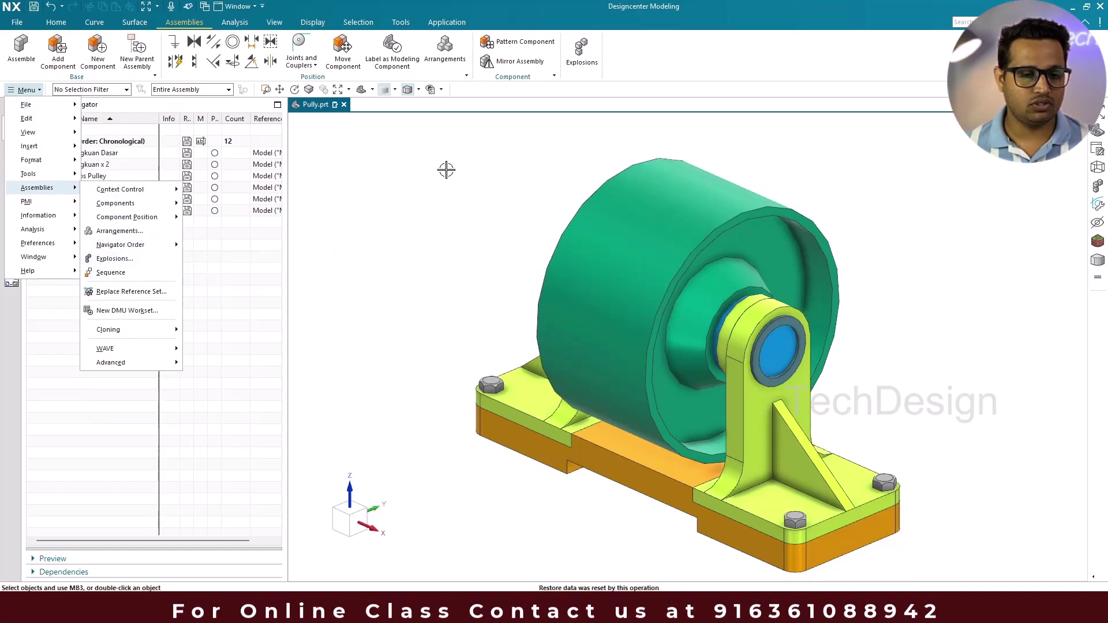
{"action": "left_click", "coordinate": [623, 56]}
Step: Through ribbon Customize, find 'expl' and place Explosions on the Assemblies tab
{"action": "right_click", "coordinate": [655, 57]}
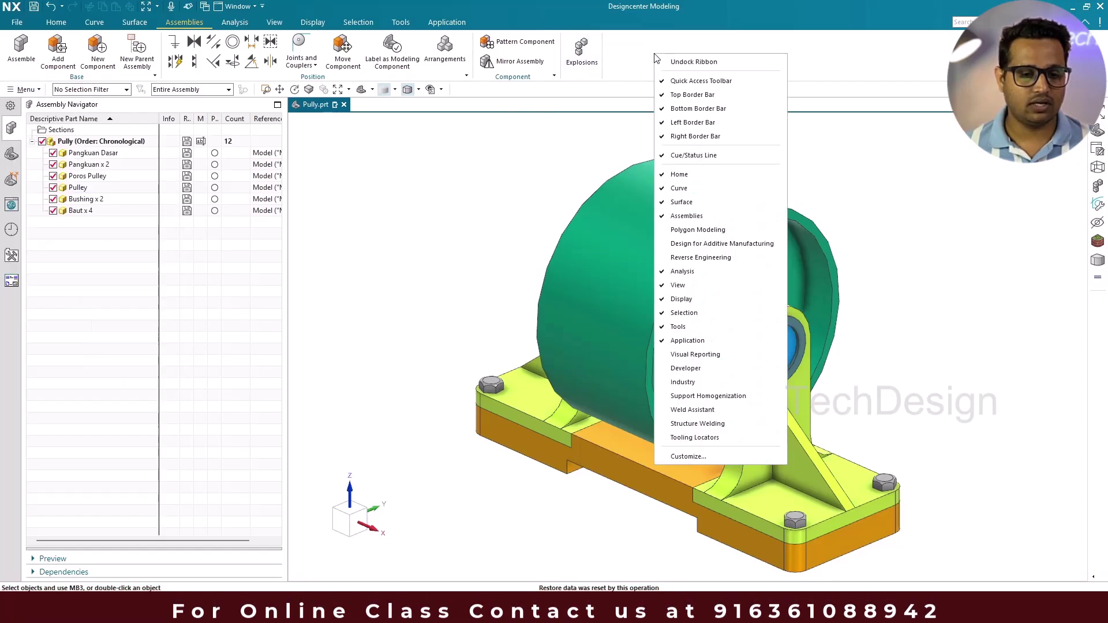
{"action": "left_click", "coordinate": [720, 451]}
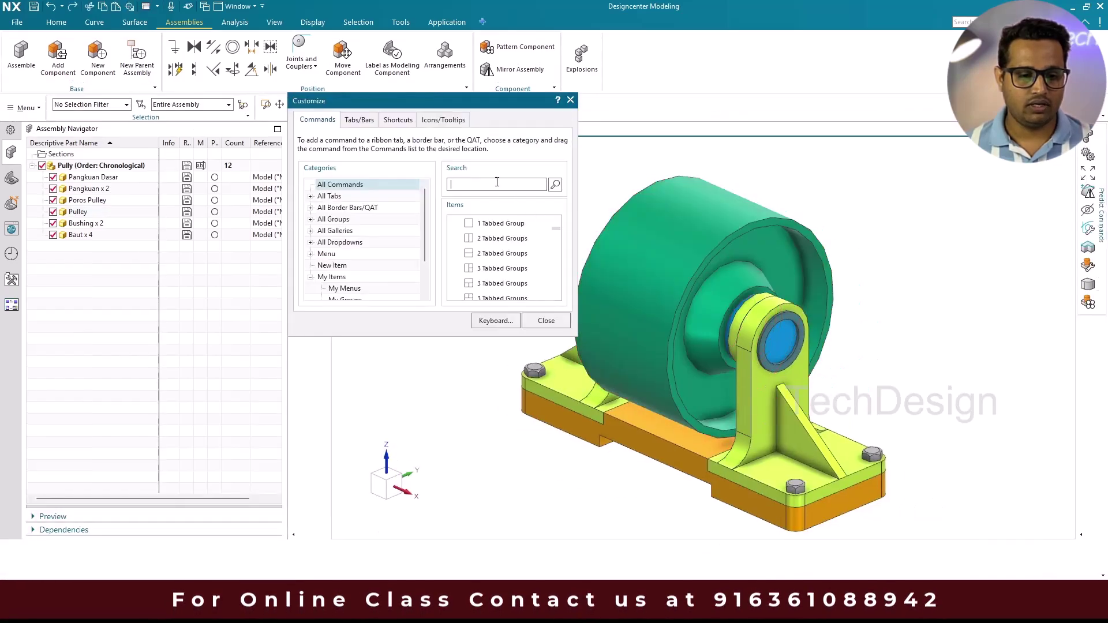
{"action": "left_click", "coordinate": [497, 182]}
{"action": "type", "text": "e"}
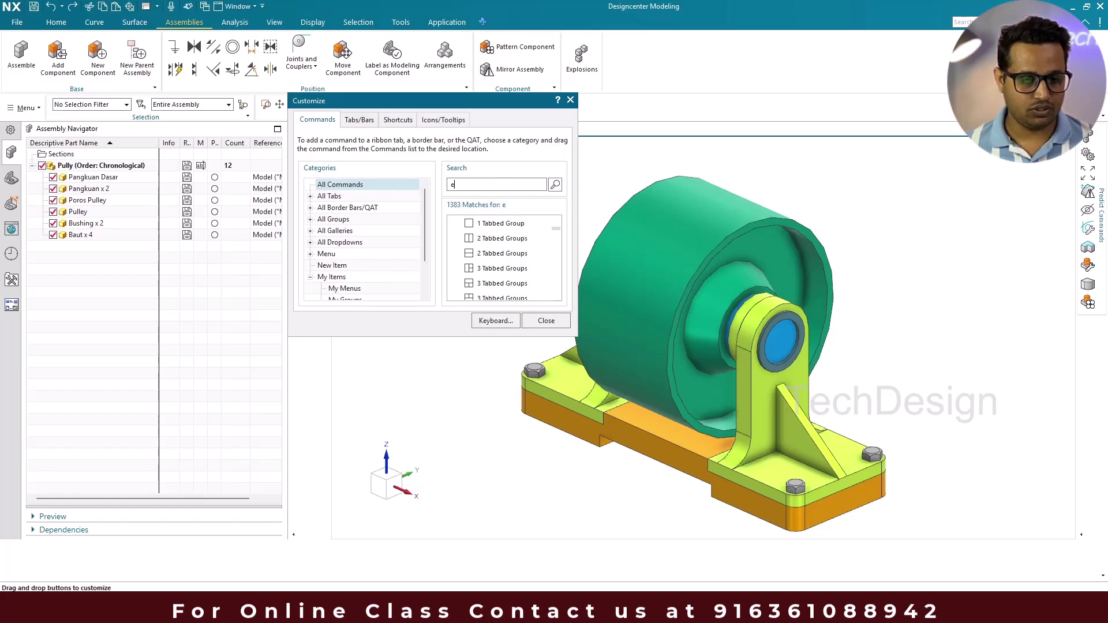
{"action": "type", "text": "xpl"}
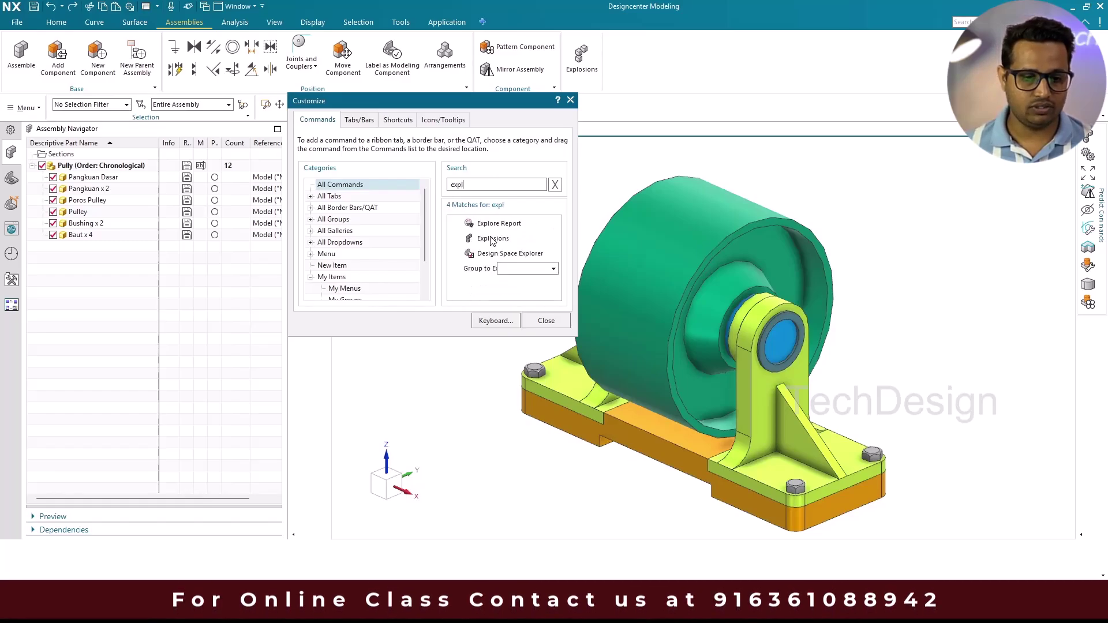
{"action": "left_click_drag", "start_coordinate": [493, 239], "coordinate": [591, 68]}
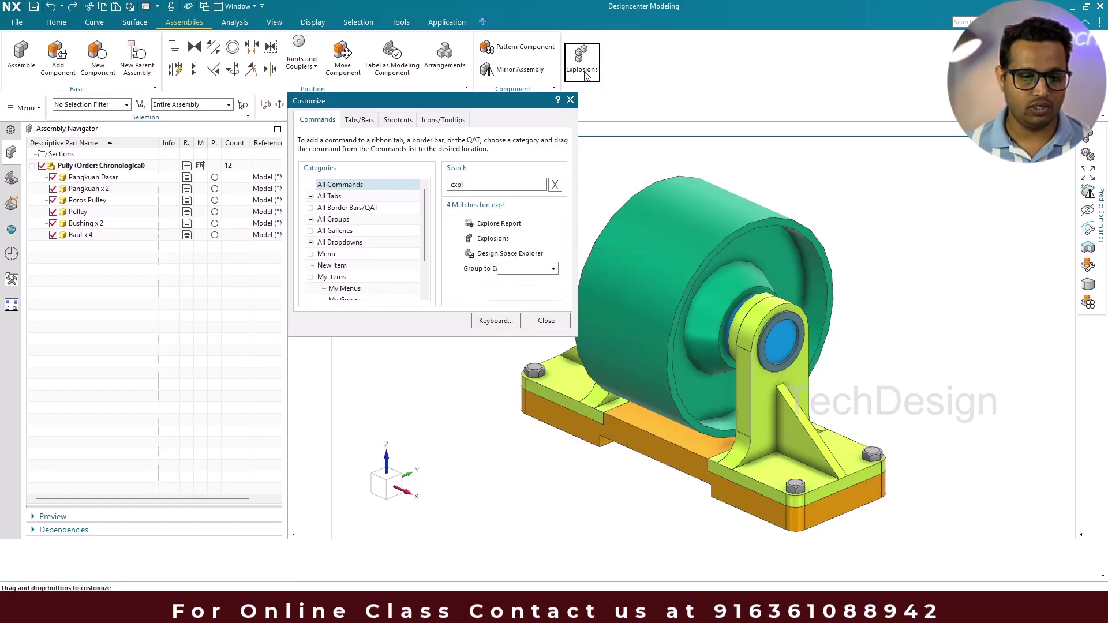
{"action": "left_click", "coordinate": [545, 321]}
Step: Open the Explosions manager and start a new explosion
{"action": "left_click", "coordinate": [575, 55]}
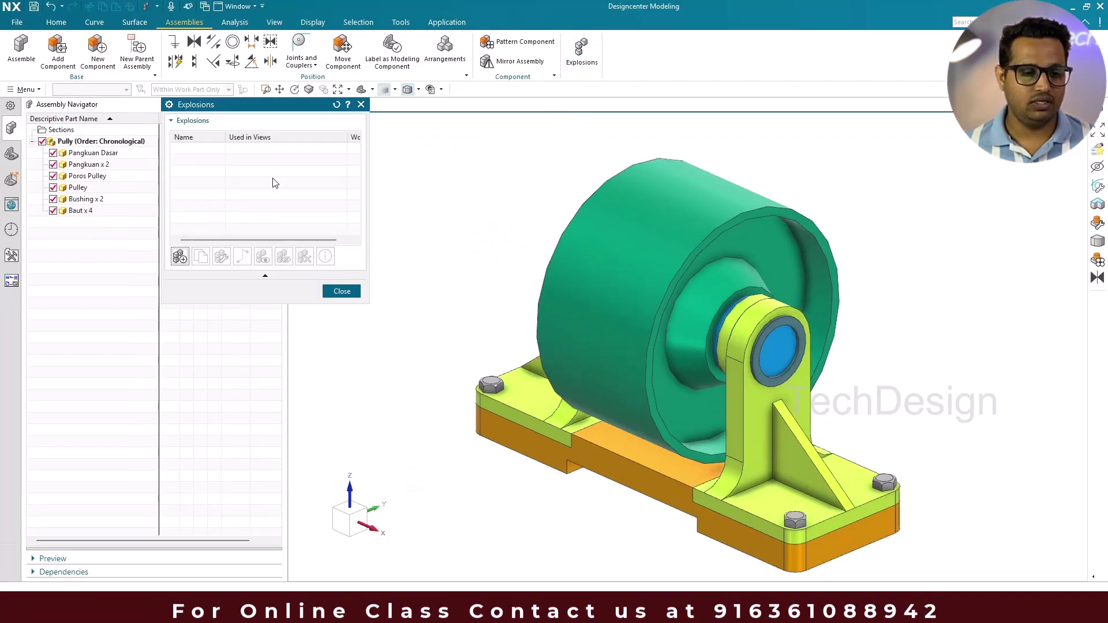
{"action": "left_click_drag", "start_coordinate": [241, 106], "coordinate": [224, 159]}
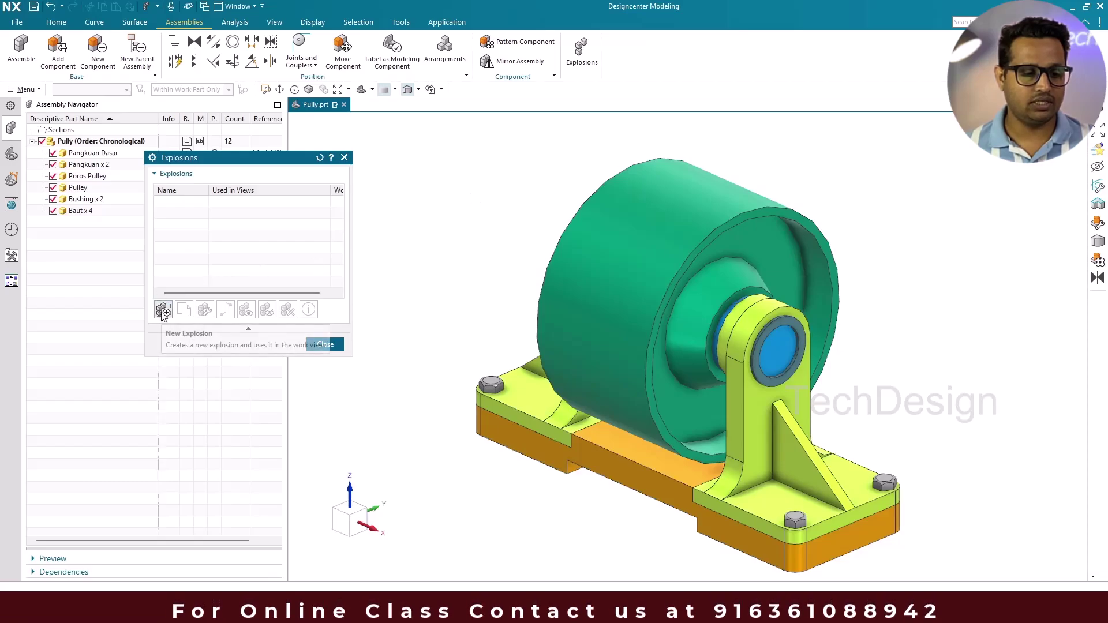
{"action": "left_click", "coordinate": [325, 344]}
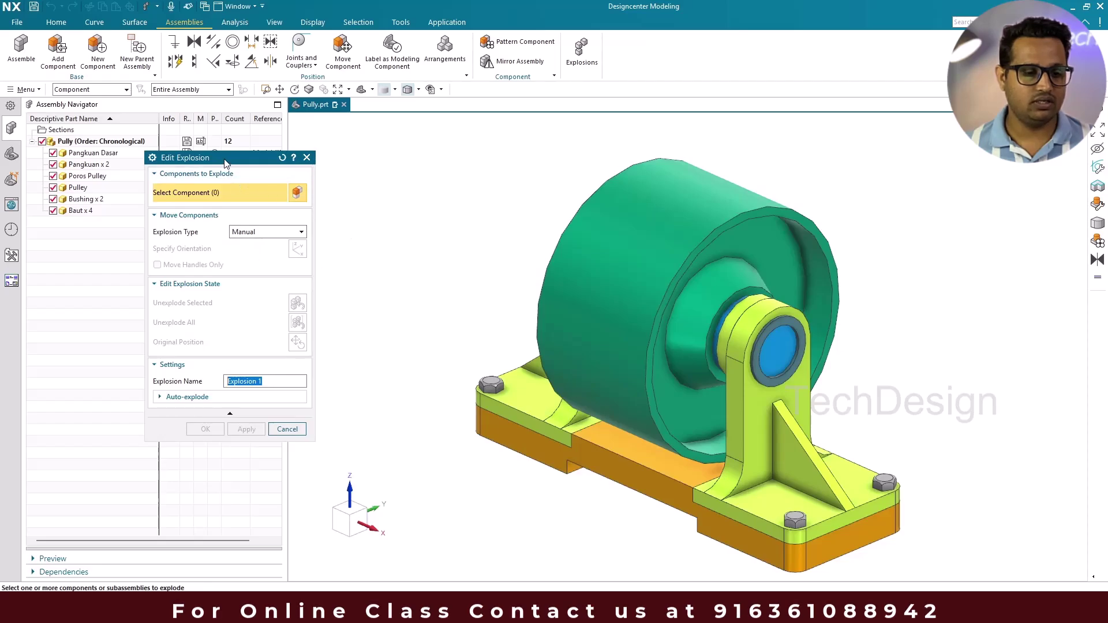
{"action": "left_click_drag", "start_coordinate": [214, 147], "coordinate": [214, 121]}
{"action": "scroll", "coordinate": [476, 207], "scroll_direction": "down", "scroll_amount": 3}
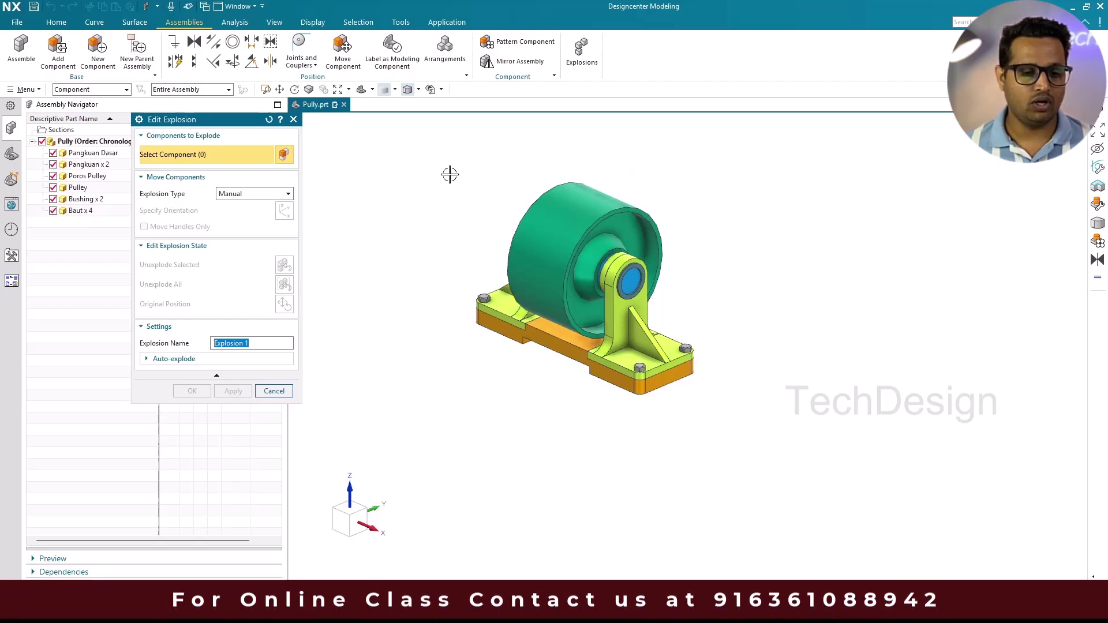
Step: Box-select all eleven components and auto-explode them with the Automatic explosion type
{"action": "left_click_drag", "start_coordinate": [441, 162], "coordinate": [731, 429]}
{"action": "left_click", "coordinate": [271, 194]}
{"action": "left_click", "coordinate": [266, 214]}
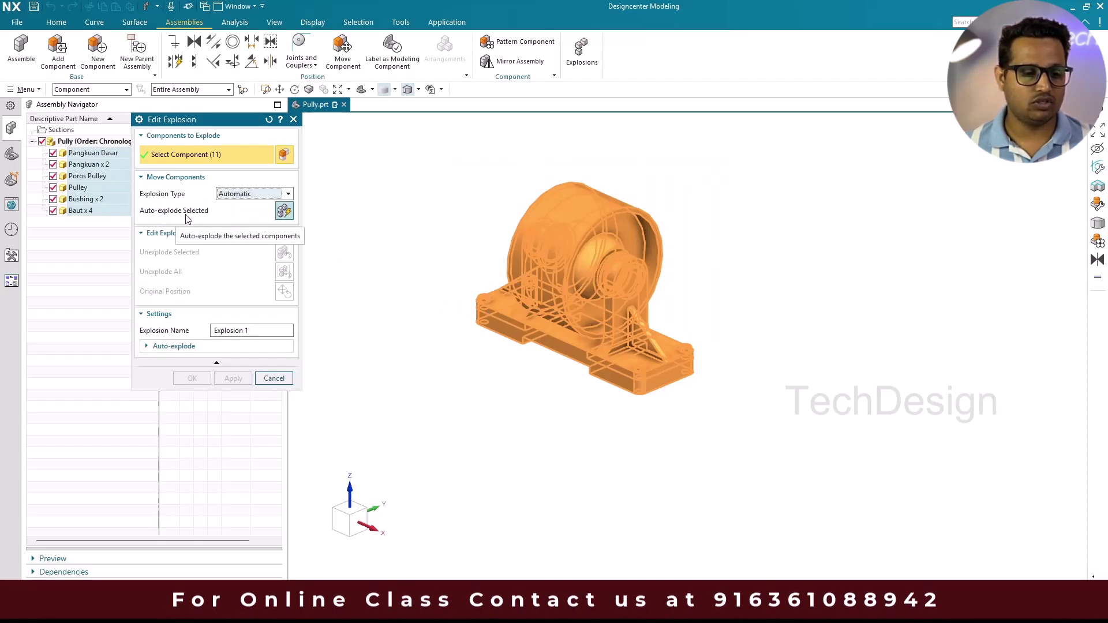
{"action": "left_click", "coordinate": [284, 211]}
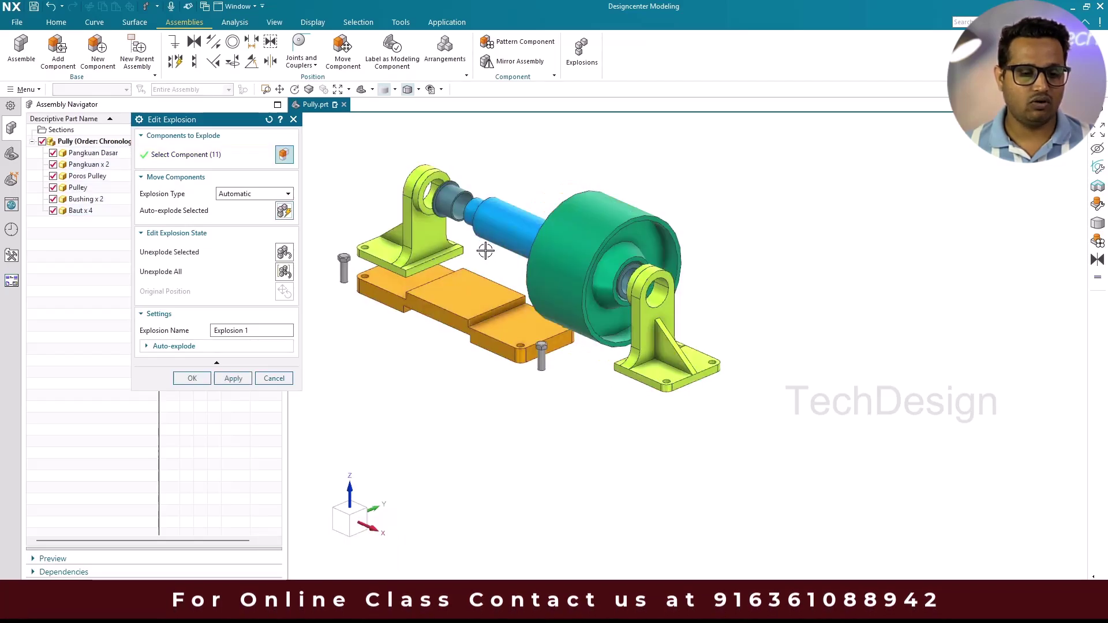
Step: Rename the new explosion to 'Auto'
{"action": "scroll", "coordinate": [485, 250], "scroll_direction": "up", "scroll_amount": 2}
{"action": "scroll", "coordinate": [634, 305], "scroll_direction": "down", "scroll_amount": 2}
{"action": "scroll", "coordinate": [567, 277], "scroll_direction": "up", "scroll_amount": 2}
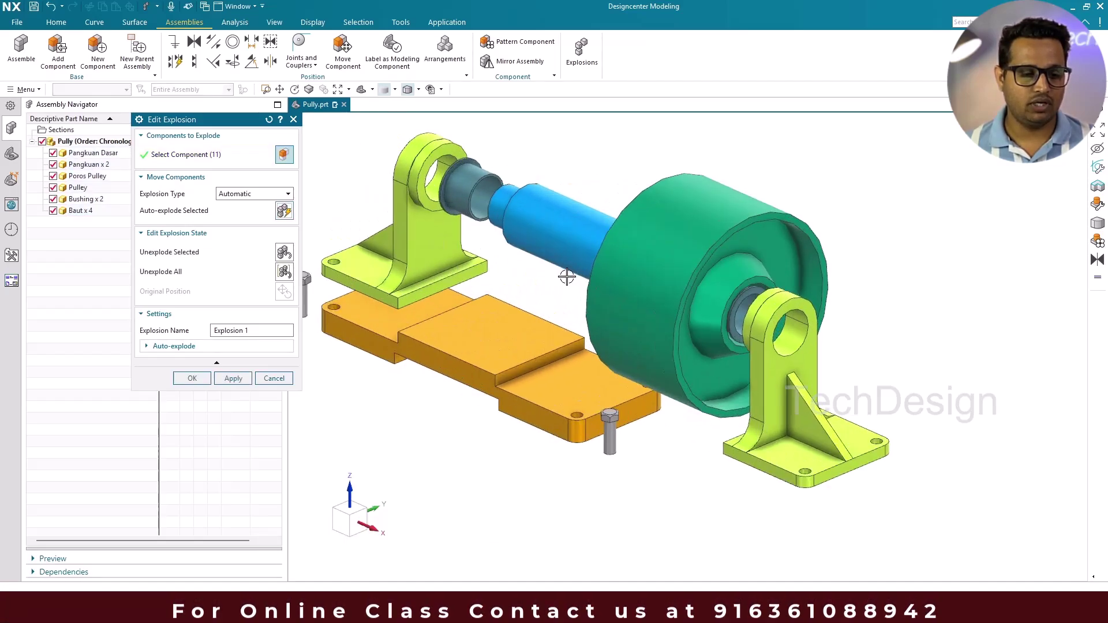
{"action": "left_click_drag", "start_coordinate": [276, 334], "coordinate": [211, 331]}
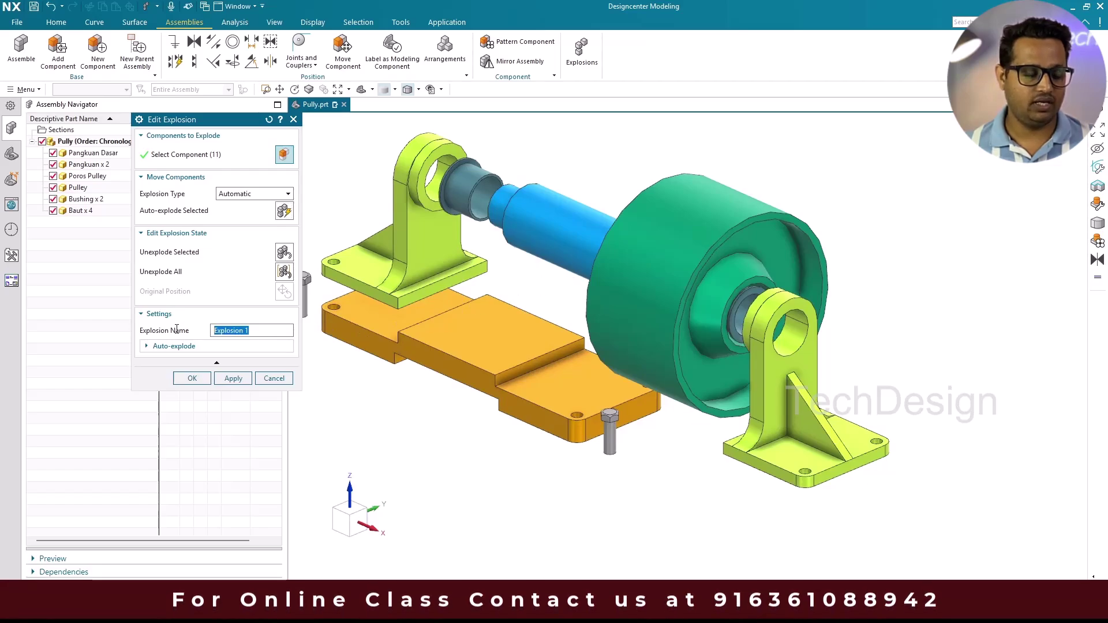
{"action": "type", "text": "U"}
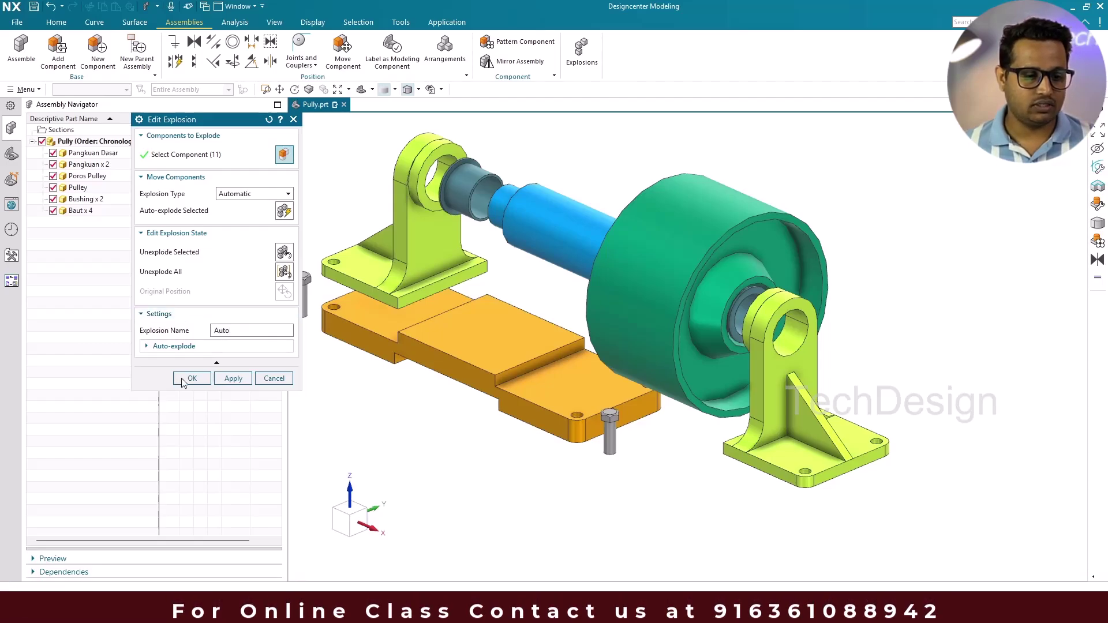
Step: Apply the Auto explosion, inspect the parts, close the editor and deselect Auto
{"action": "left_click", "coordinate": [233, 378]}
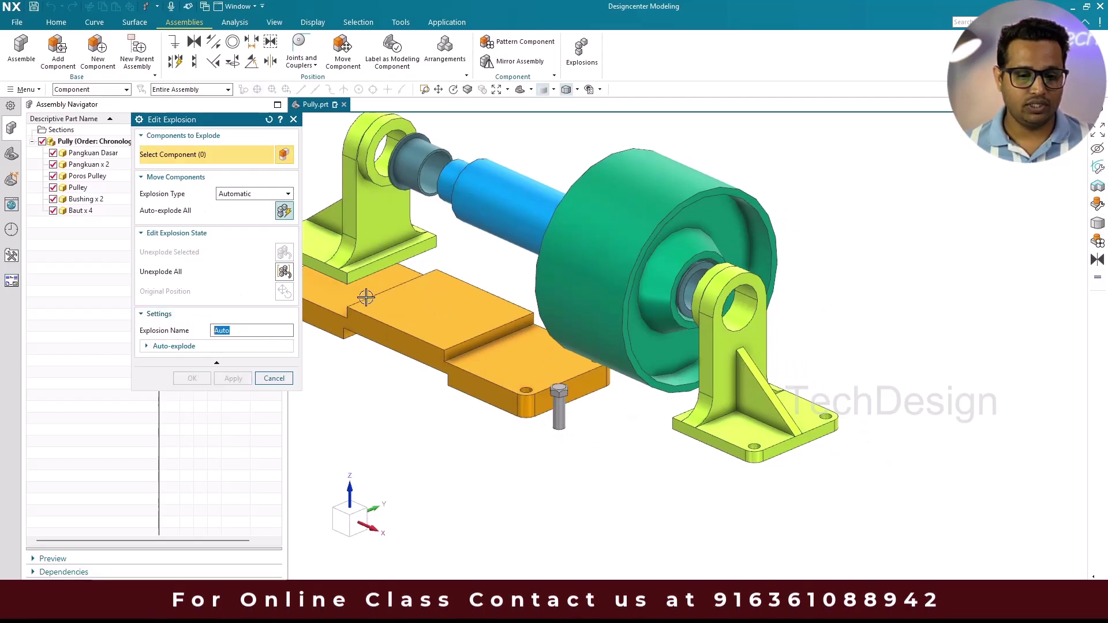
{"action": "scroll", "coordinate": [710, 312], "scroll_direction": "up", "scroll_amount": 5}
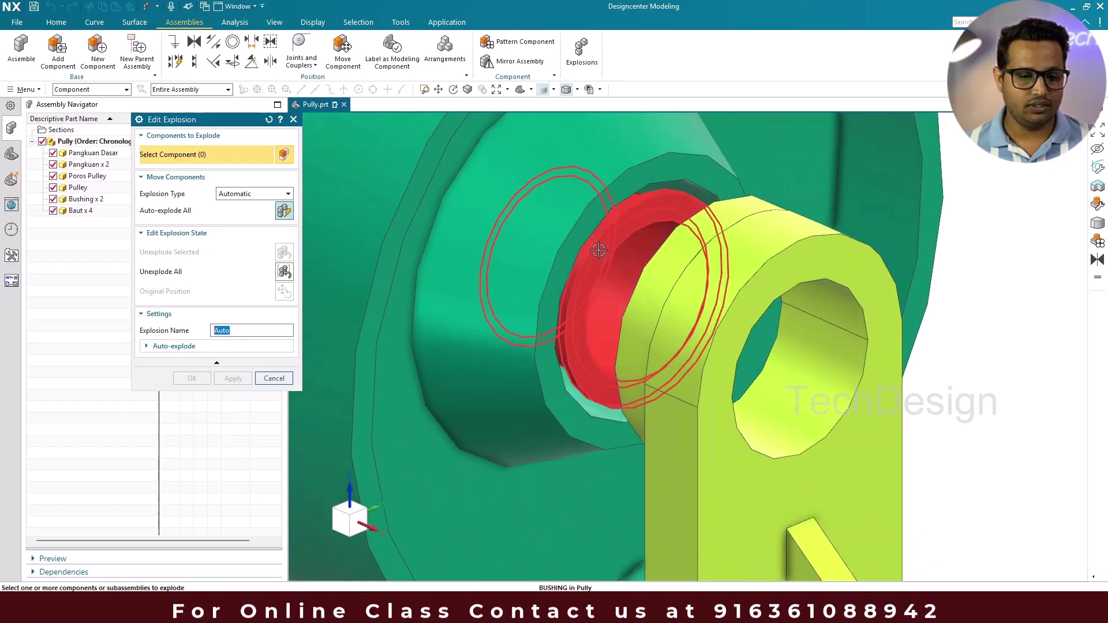
{"action": "scroll", "coordinate": [598, 250], "scroll_direction": "down", "scroll_amount": 5}
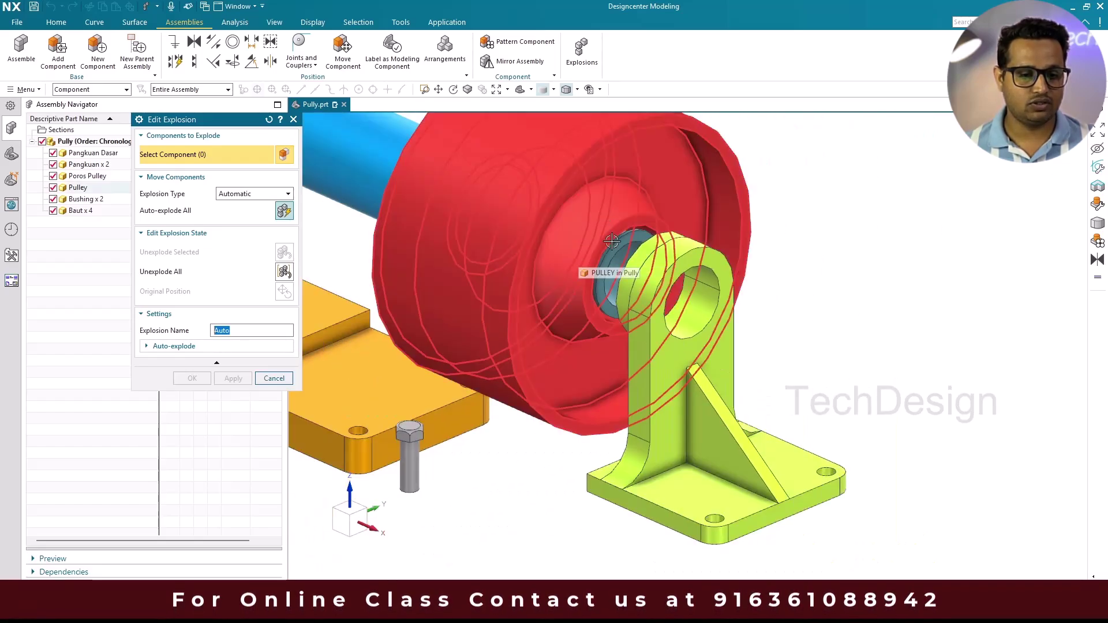
{"action": "scroll", "coordinate": [611, 238], "scroll_direction": "down", "scroll_amount": 3}
{"action": "scroll", "coordinate": [609, 249], "scroll_direction": "down", "scroll_amount": 2}
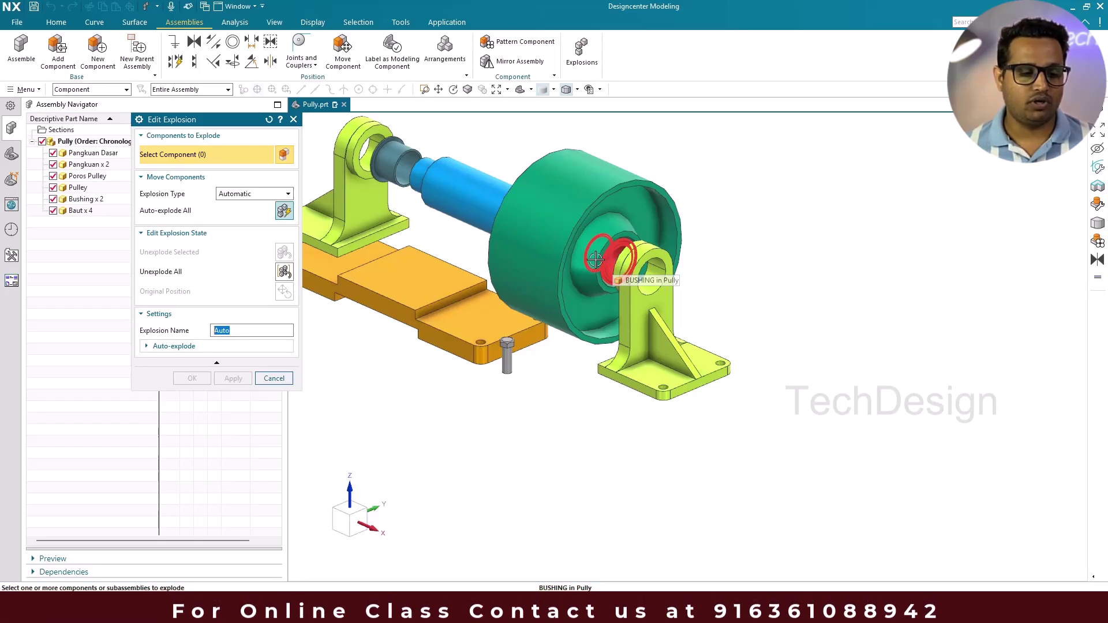
{"action": "left_click", "coordinate": [273, 379]}
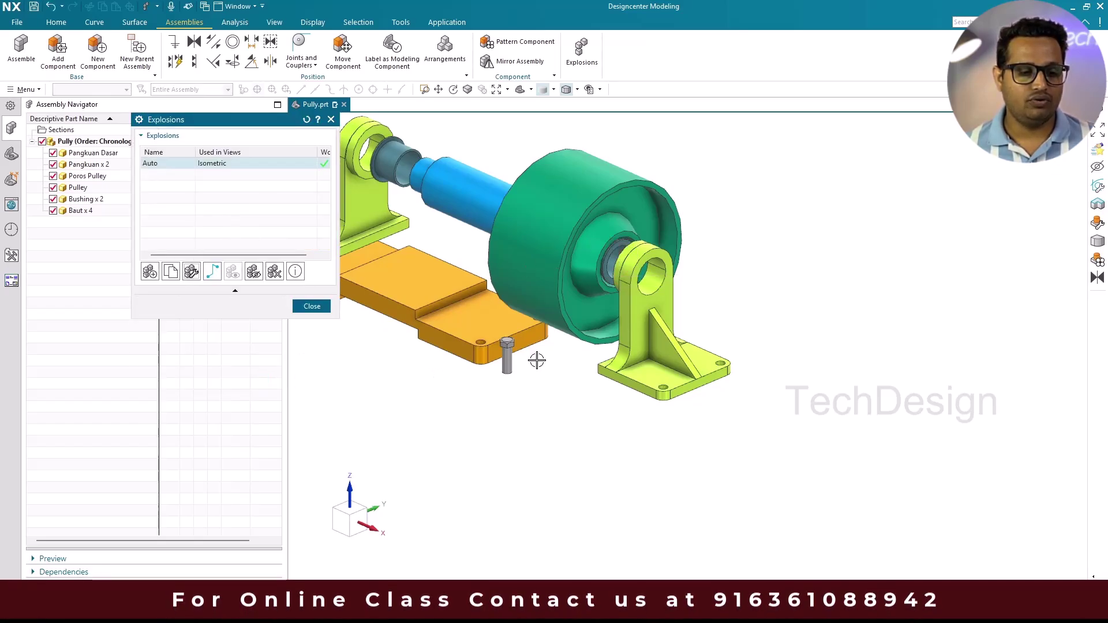
{"action": "left_click", "coordinate": [225, 189]}
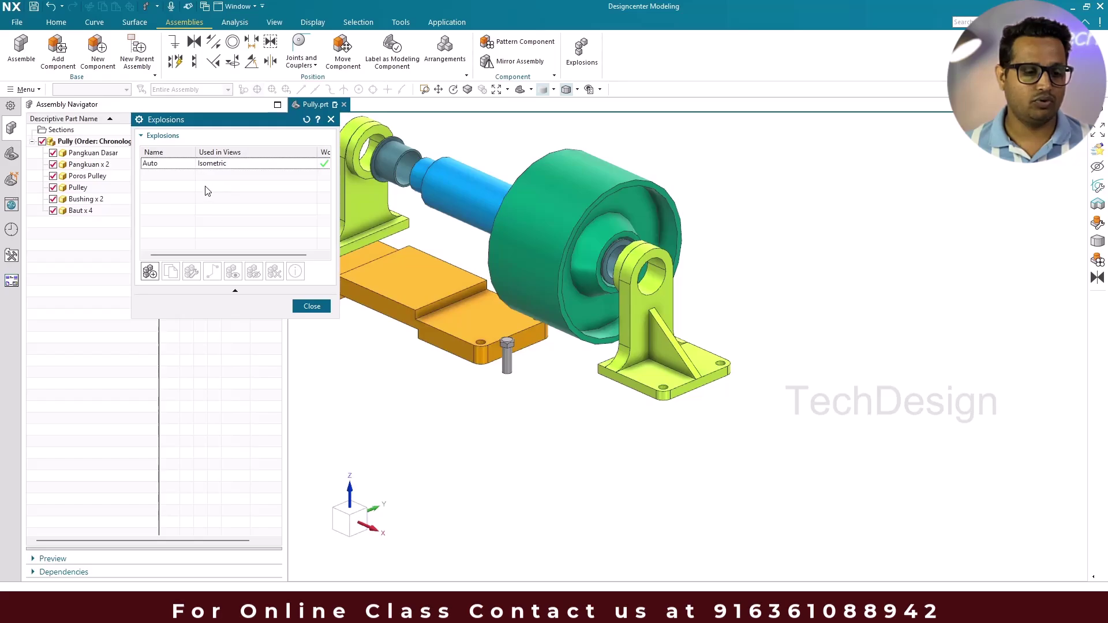
Step: Start Explosion 1 with ten components selected, excluding Pangkuan Dasar, using Manual explosion type
{"action": "left_click", "coordinate": [151, 273]}
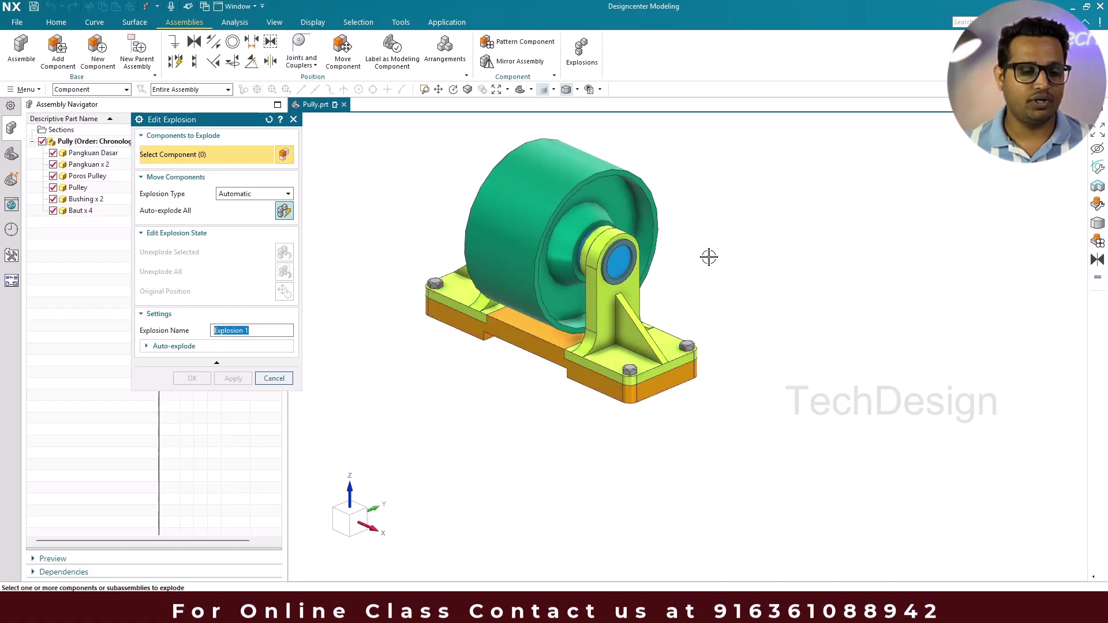
{"action": "scroll", "coordinate": [519, 386], "scroll_direction": "down", "scroll_amount": 2}
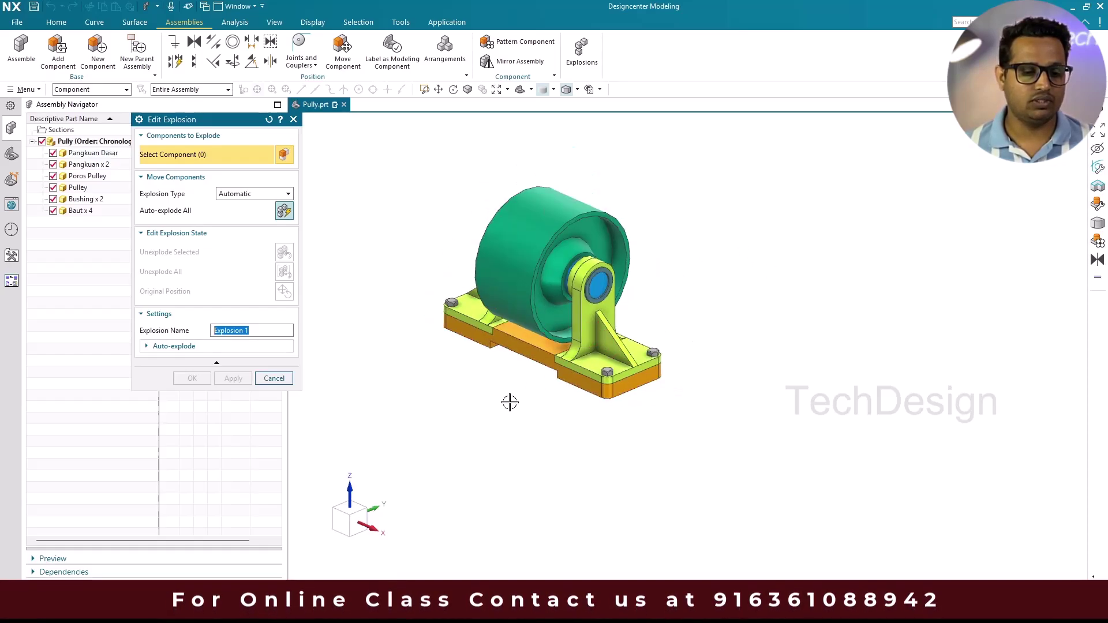
{"action": "left_click_drag", "start_coordinate": [395, 162], "coordinate": [741, 440]}
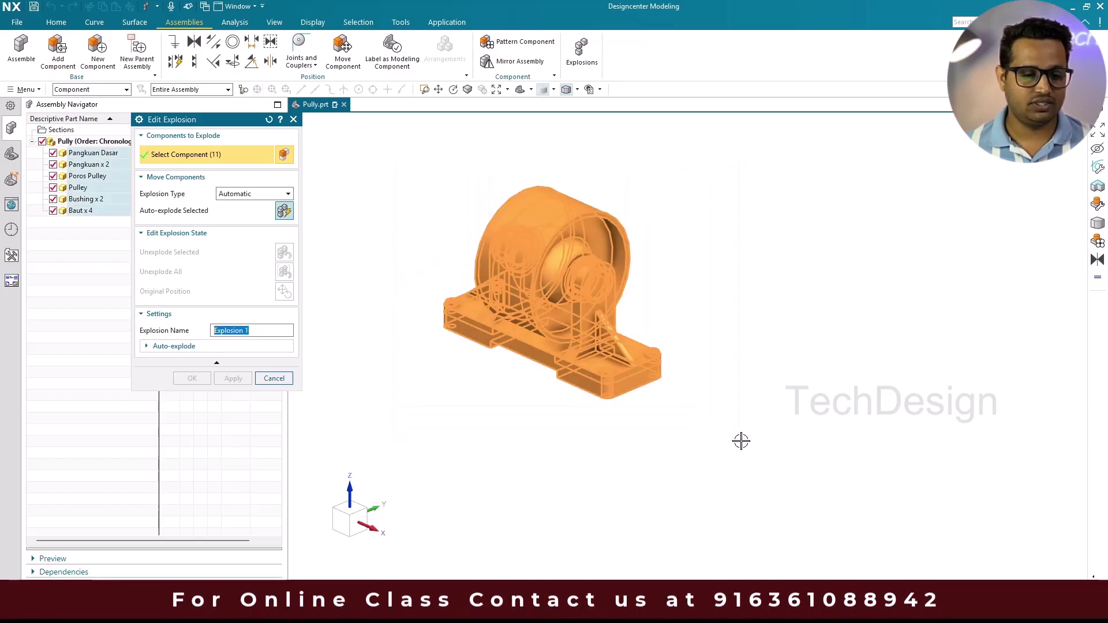
{"action": "left_click", "coordinate": [482, 344], "text": "shift"}
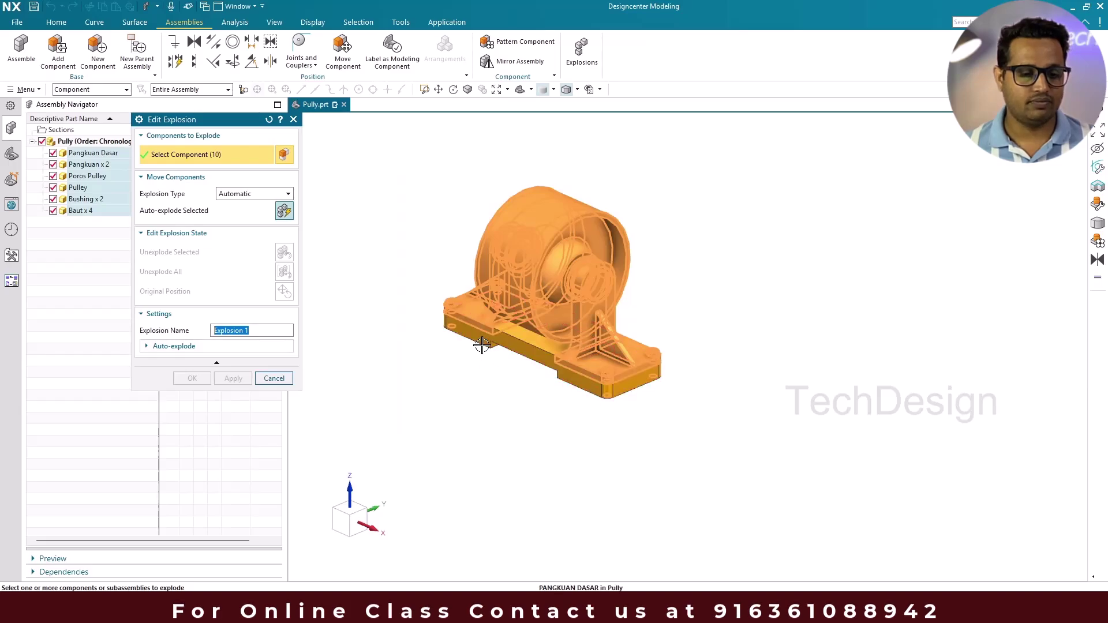
{"action": "scroll", "coordinate": [480, 378], "scroll_direction": "up", "scroll_amount": 2}
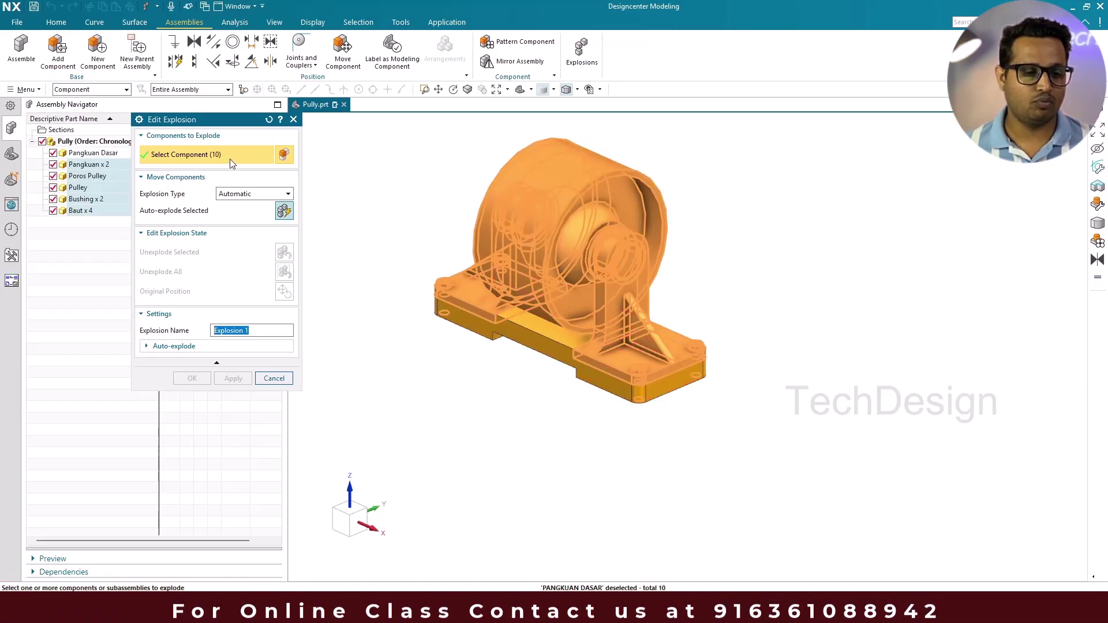
{"action": "scroll", "coordinate": [447, 206], "scroll_direction": "down", "scroll_amount": 1}
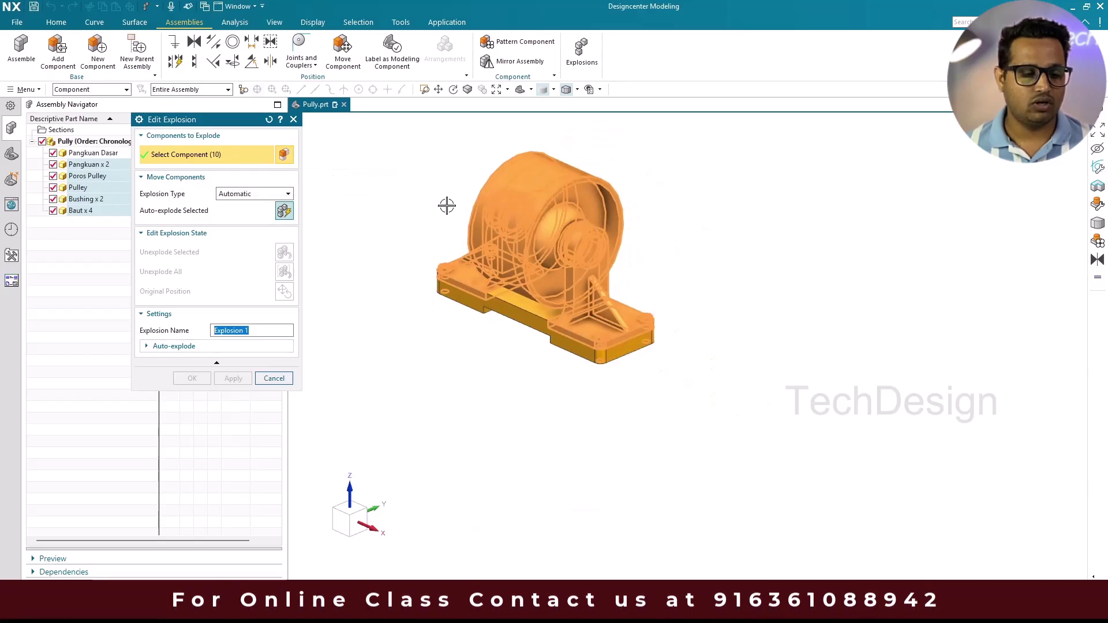
{"action": "left_click", "coordinate": [254, 194]}
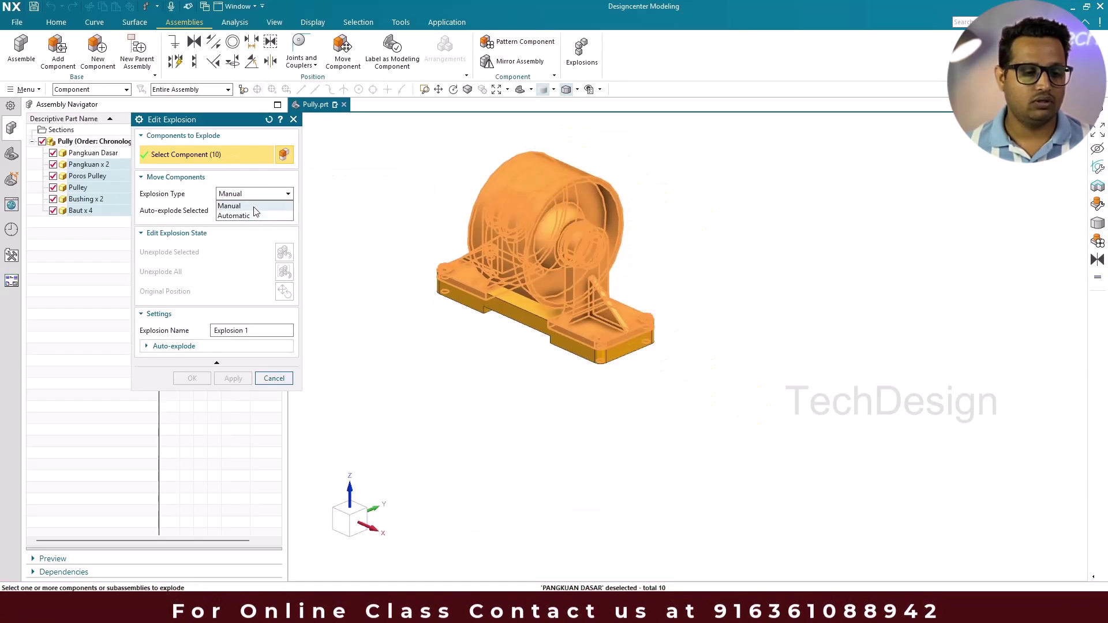
{"action": "left_click", "coordinate": [254, 206]}
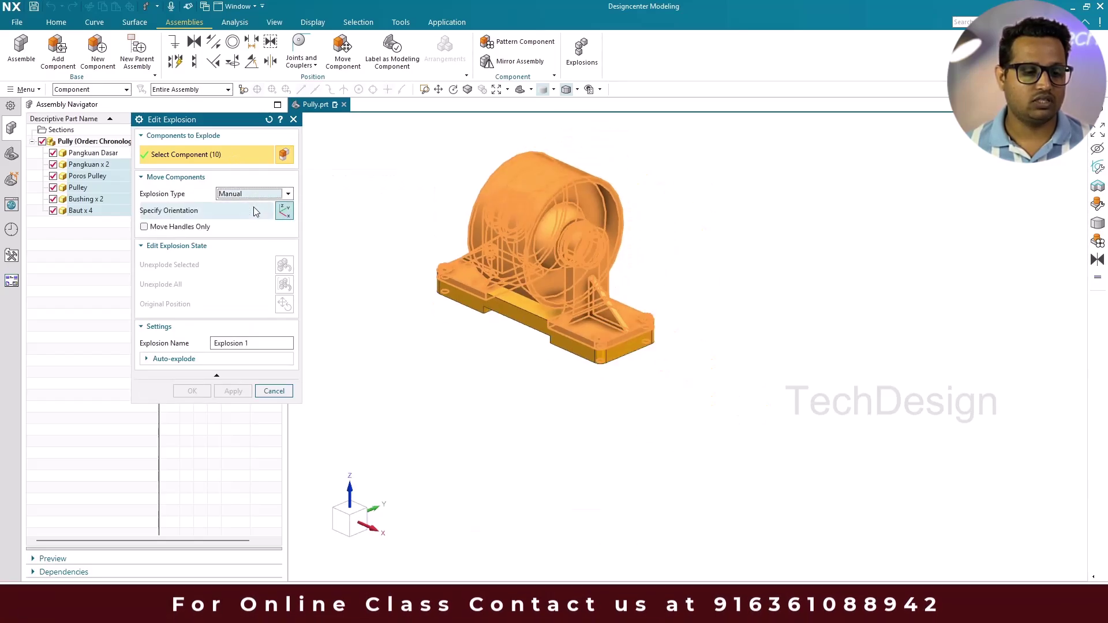
Step: Raise the pulley and supports above the orange base plate along ZC and apply
{"action": "left_click", "coordinate": [173, 211]}
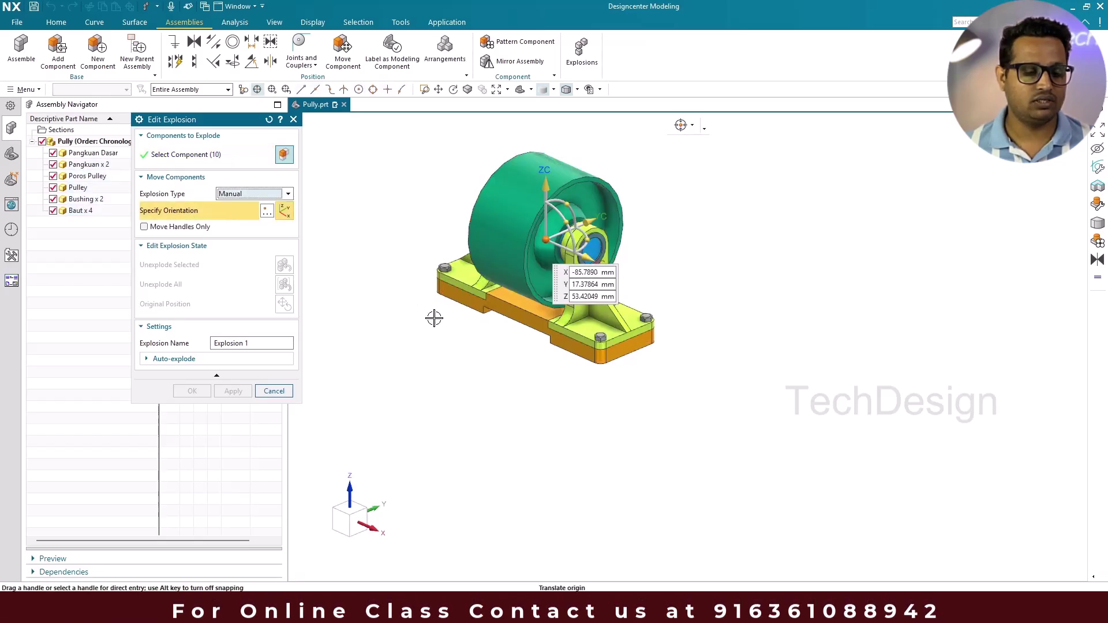
{"action": "scroll", "coordinate": [564, 388], "scroll_direction": "down", "scroll_amount": 1}
{"action": "left_click_drag", "start_coordinate": [555, 239], "coordinate": [556, 199]}
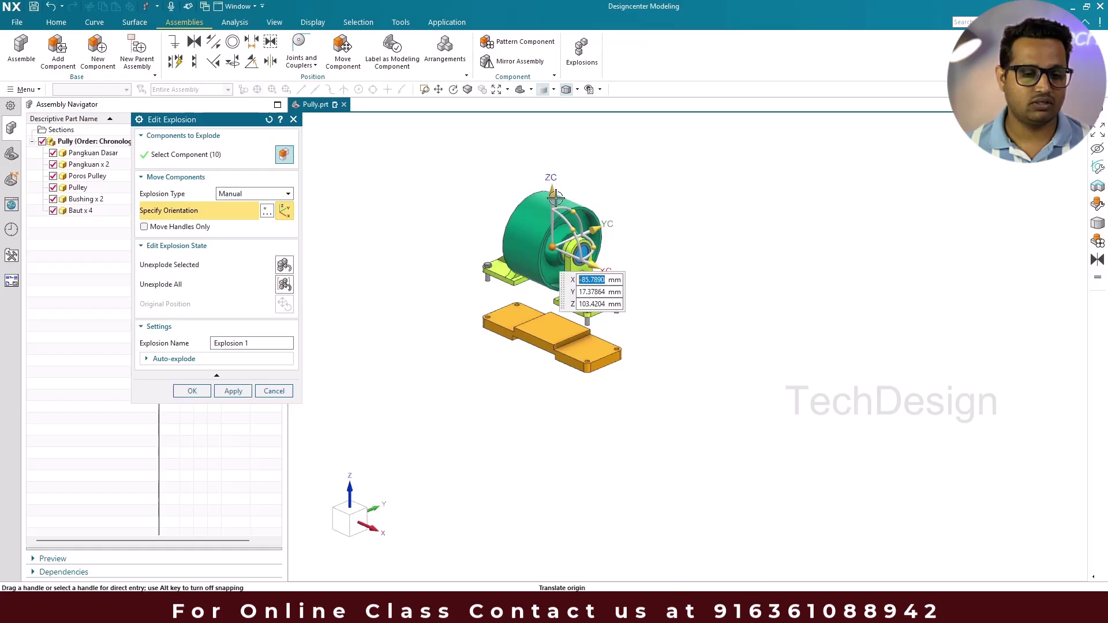
{"action": "scroll", "coordinate": [554, 202], "scroll_direction": "up", "scroll_amount": 2}
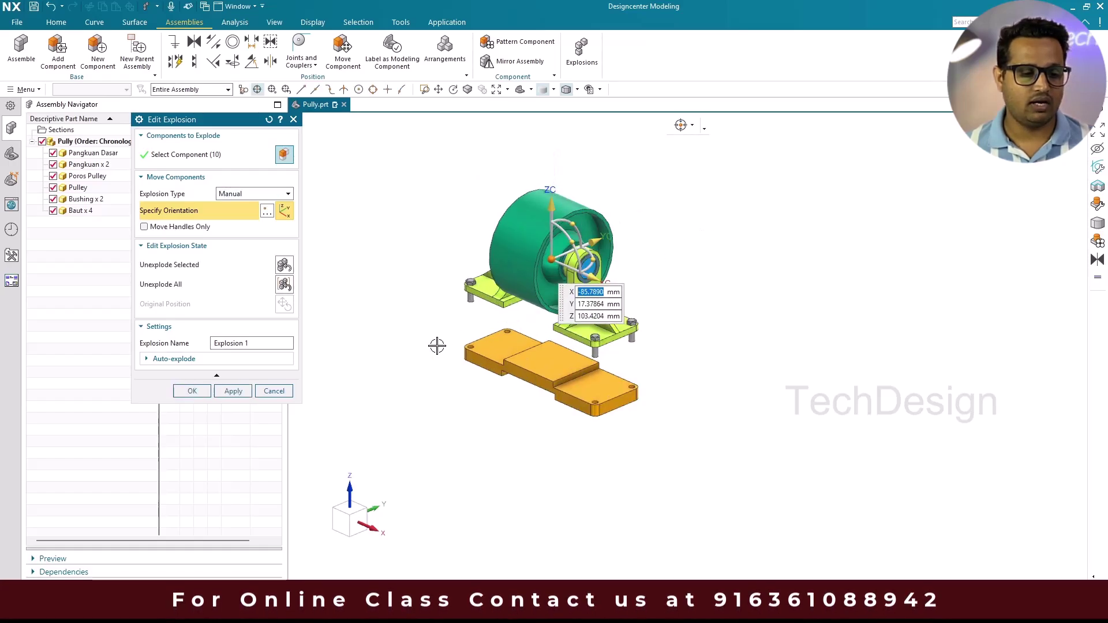
{"action": "left_click", "coordinate": [233, 390]}
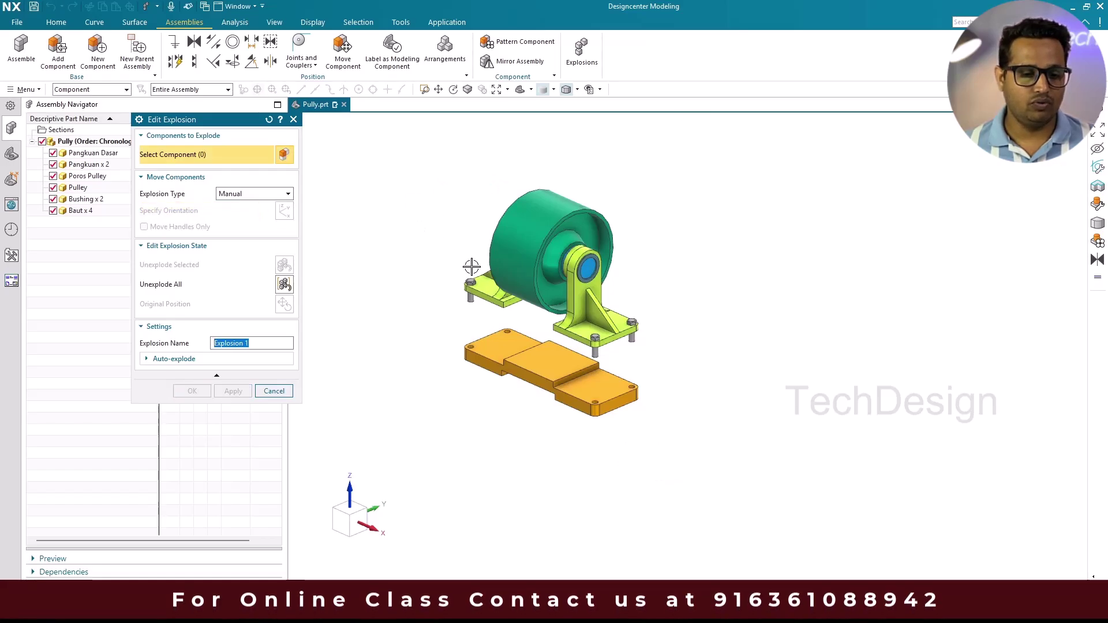
{"action": "scroll", "coordinate": [571, 291], "scroll_direction": "up", "scroll_amount": 2}
{"action": "scroll", "coordinate": [571, 292], "scroll_direction": "up", "scroll_amount": 2}
{"action": "scroll", "coordinate": [554, 228], "scroll_direction": "down", "scroll_amount": 1}
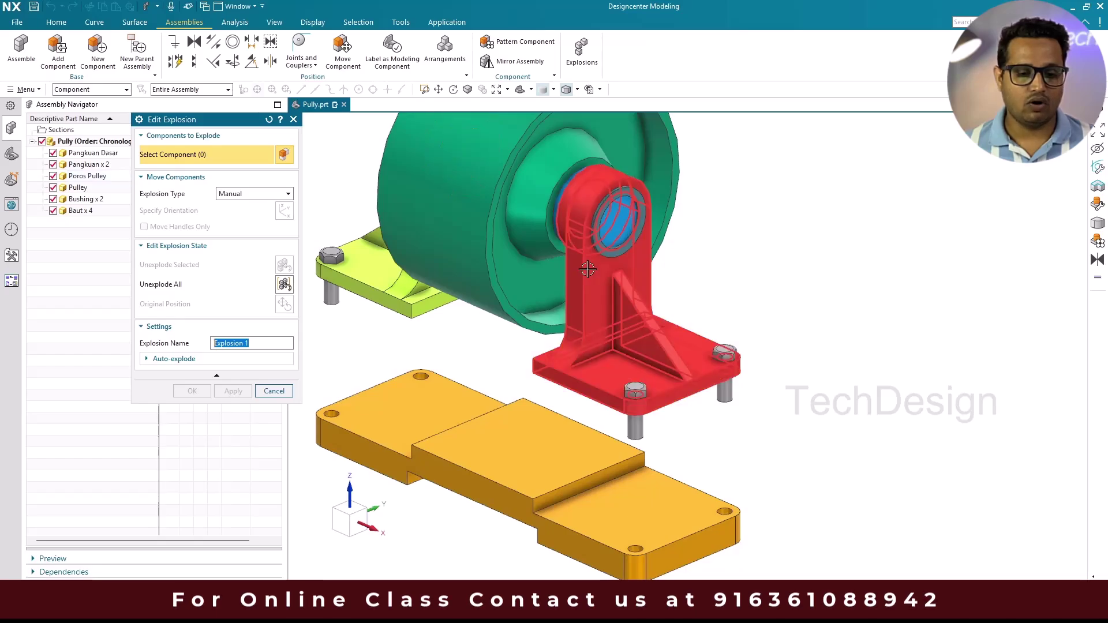
{"action": "scroll", "coordinate": [587, 272], "scroll_direction": "down", "scroll_amount": 3}
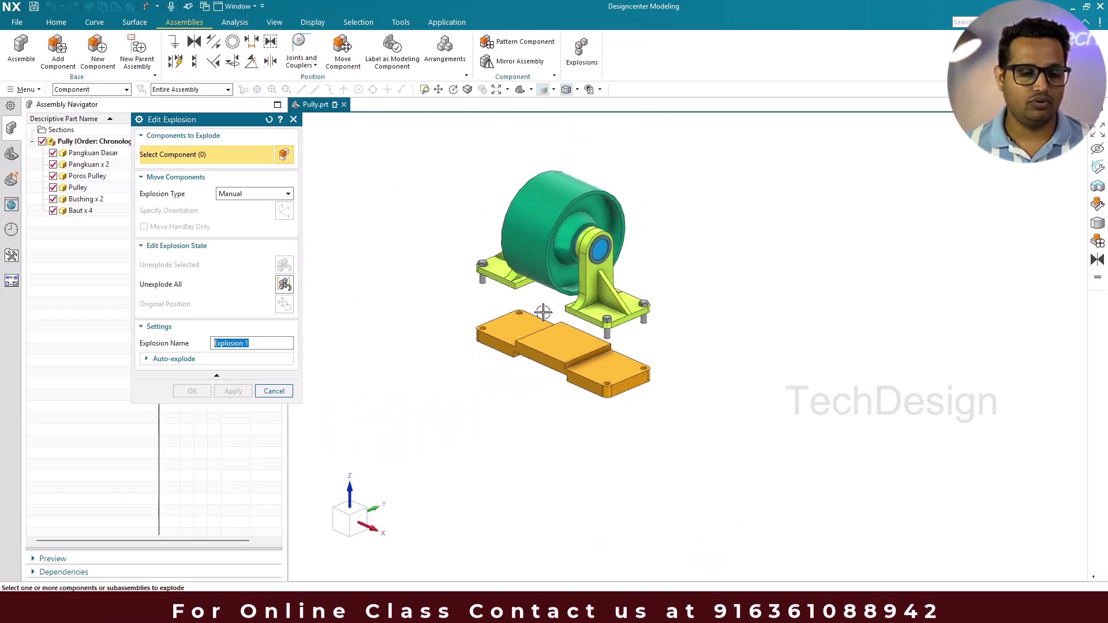
{"action": "scroll", "coordinate": [622, 263], "scroll_direction": "up", "scroll_amount": 2}
{"action": "scroll", "coordinate": [622, 263], "scroll_direction": "up", "scroll_amount": 1}
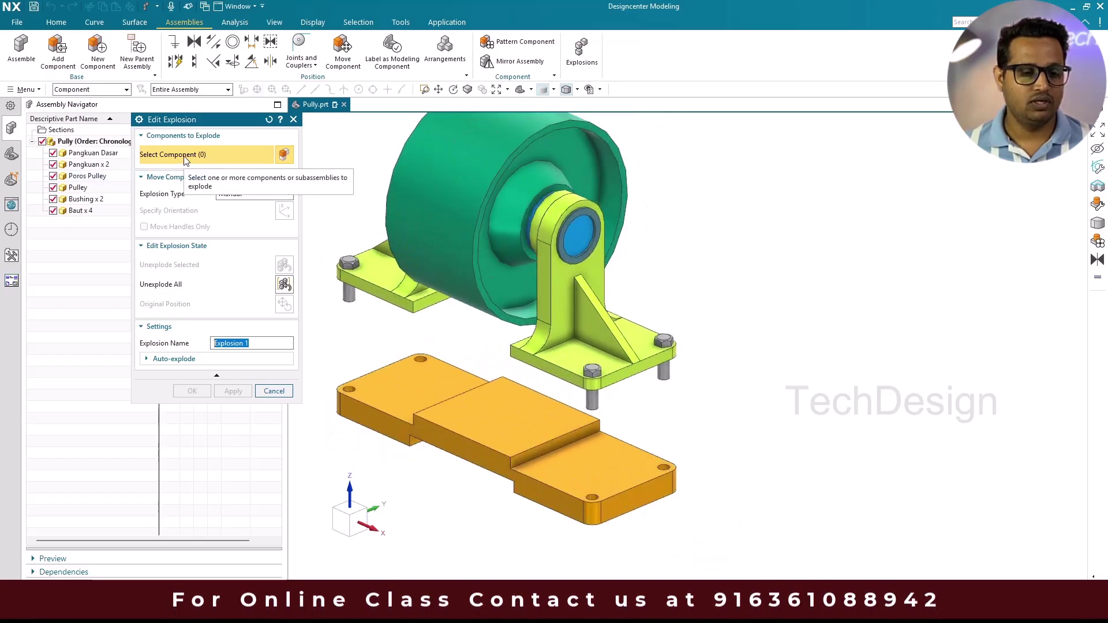
{"action": "scroll", "coordinate": [551, 229], "scroll_direction": "up", "scroll_amount": 2}
{"action": "scroll", "coordinate": [551, 228], "scroll_direction": "up", "scroll_amount": 2}
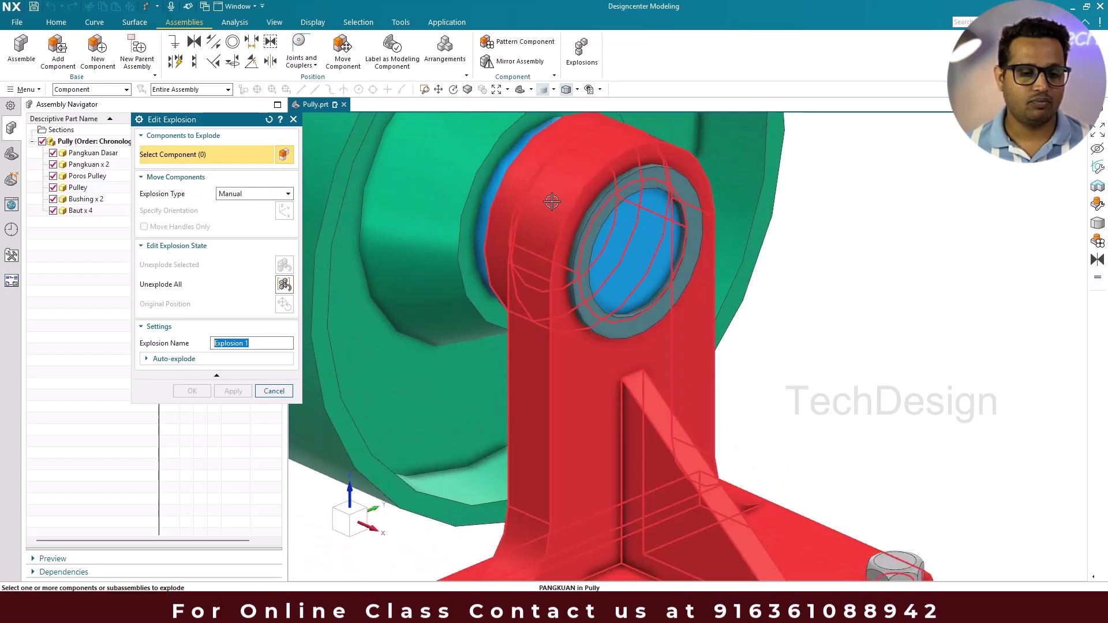
Step: Slide the front bracket, Poros Pulley shaft and two bolts 80 mm outward along XC
{"action": "left_click", "coordinate": [594, 208]}
{"action": "left_click", "coordinate": [637, 189]}
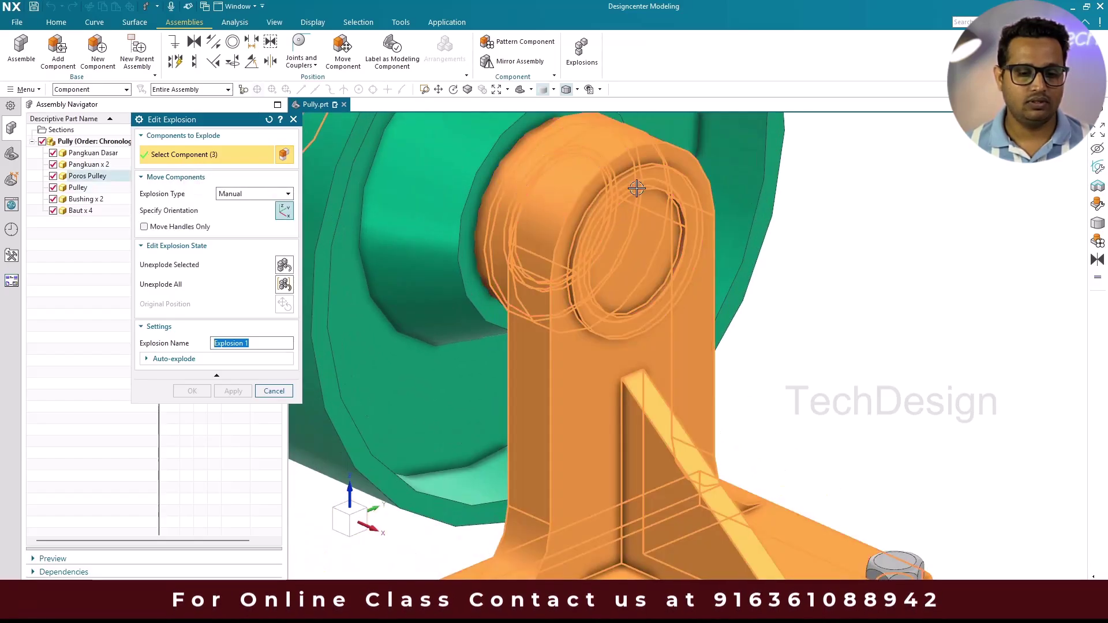
{"action": "scroll", "coordinate": [638, 185], "scroll_direction": "down", "scroll_amount": 5}
{"action": "scroll", "coordinate": [653, 408], "scroll_direction": "up", "scroll_amount": 3}
{"action": "left_click", "coordinate": [653, 408]}
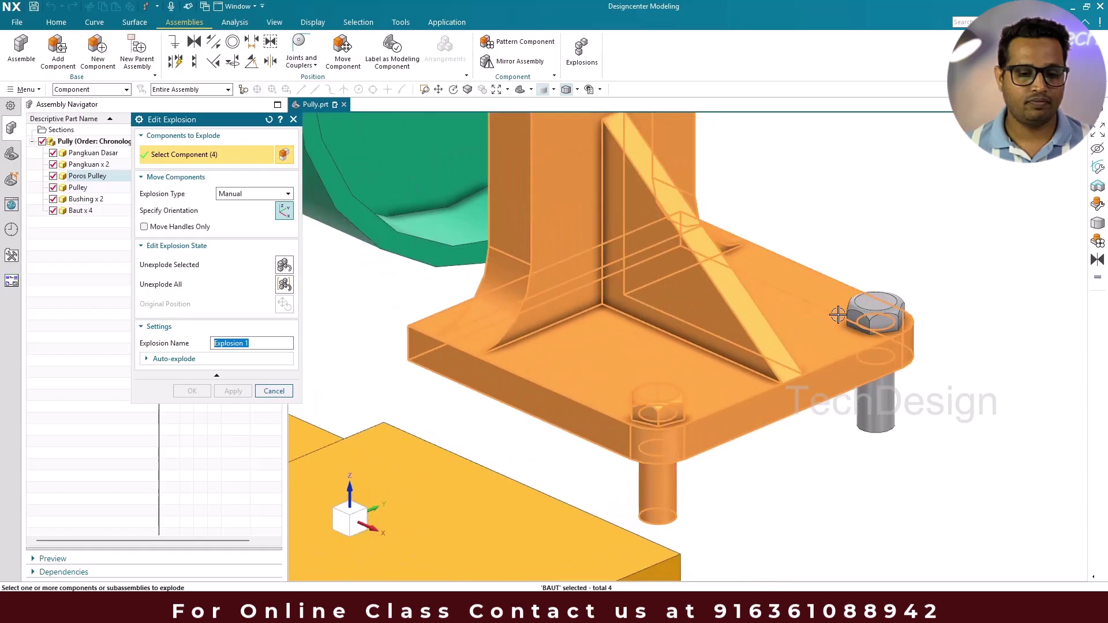
{"action": "left_click", "coordinate": [875, 312]}
{"action": "scroll", "coordinate": [689, 334], "scroll_direction": "down", "scroll_amount": 5}
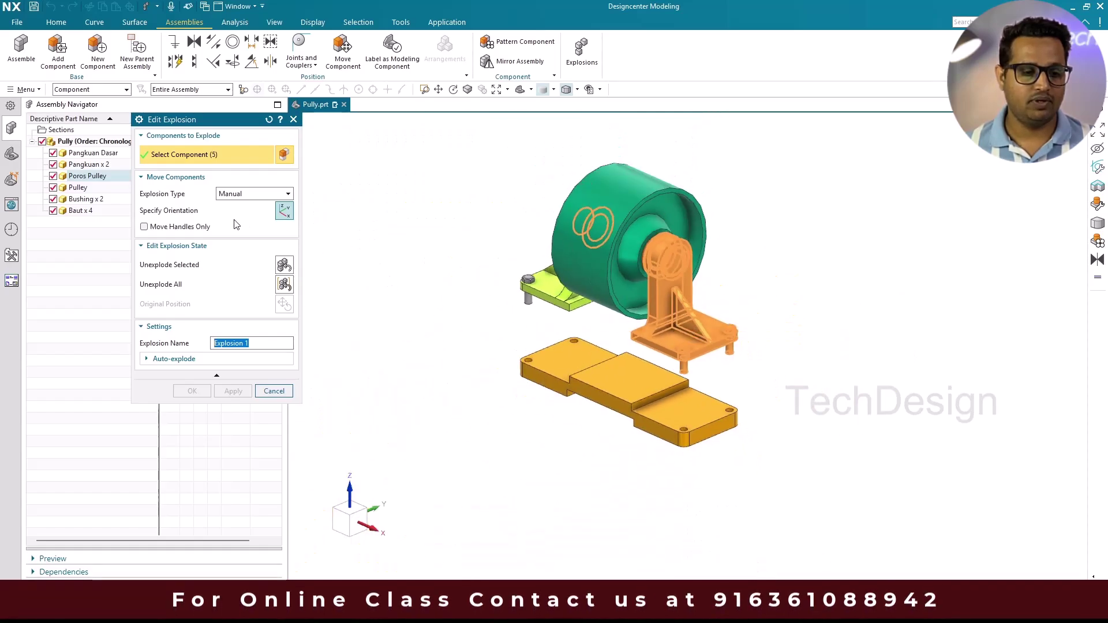
{"action": "left_click", "coordinate": [191, 211]}
{"action": "left_click_drag", "start_coordinate": [666, 310], "coordinate": [762, 354]}
{"action": "scroll", "coordinate": [587, 295], "scroll_direction": "down", "scroll_amount": 2}
{"action": "scroll", "coordinate": [704, 296], "scroll_direction": "up", "scroll_amount": 5}
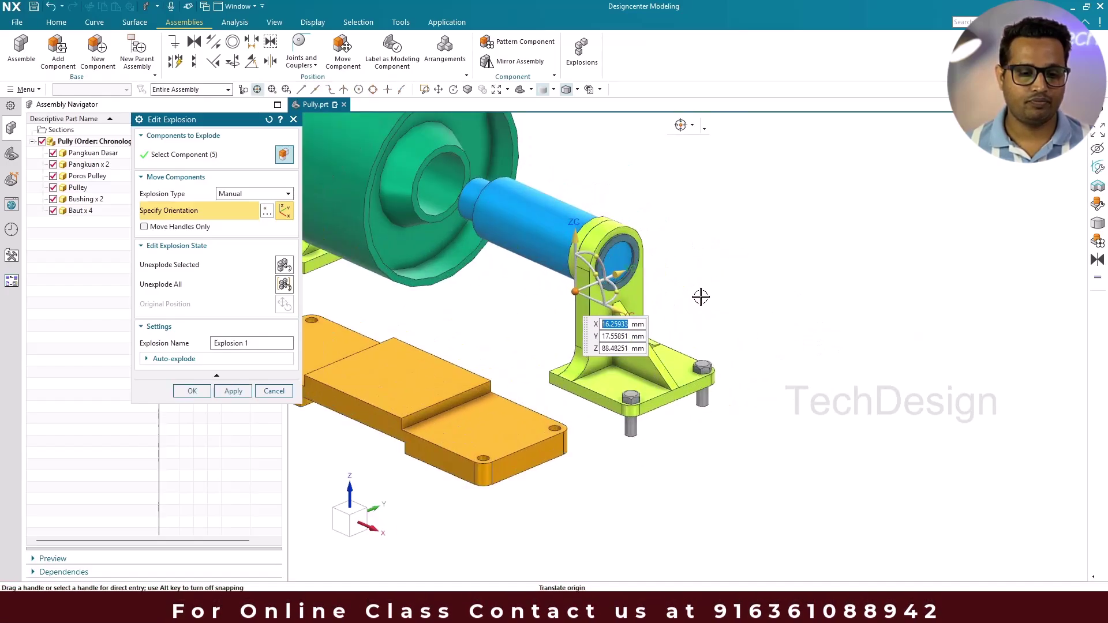
{"action": "left_click", "coordinate": [233, 392]}
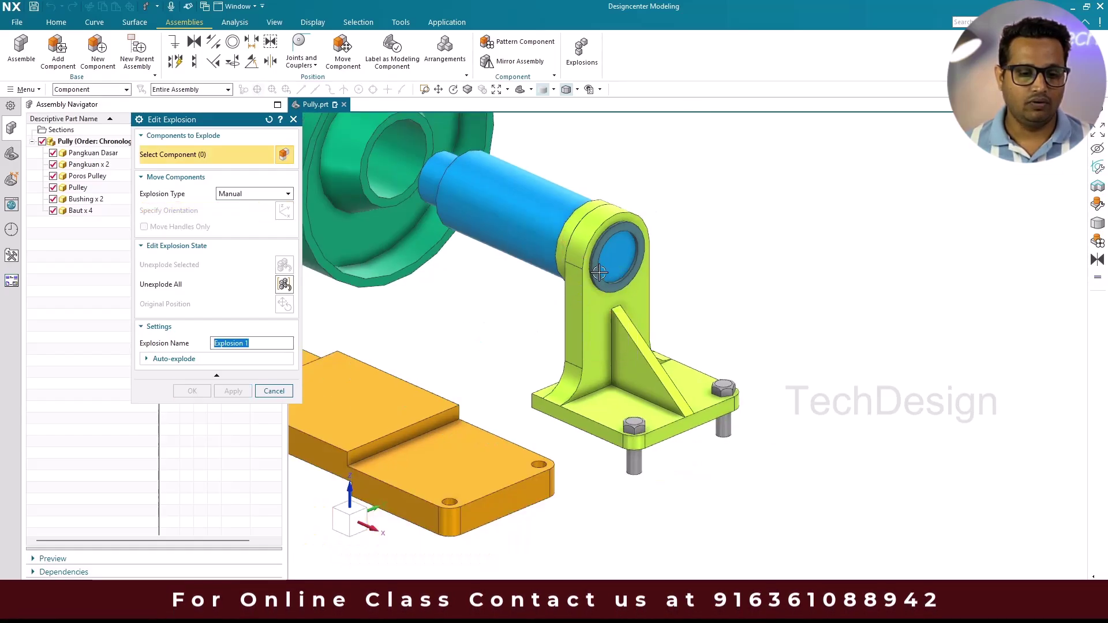
Step: Pull the bushing out of the bracket bore and apply the move
{"action": "left_click", "coordinate": [577, 261]}
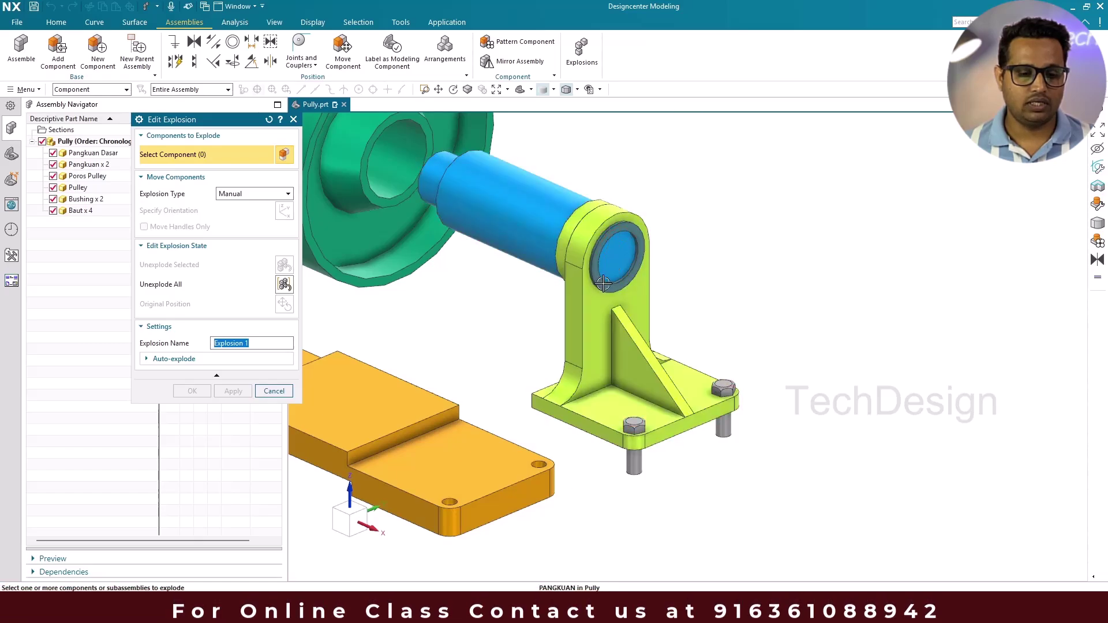
{"action": "scroll", "coordinate": [532, 249], "scroll_direction": "up", "scroll_amount": 3}
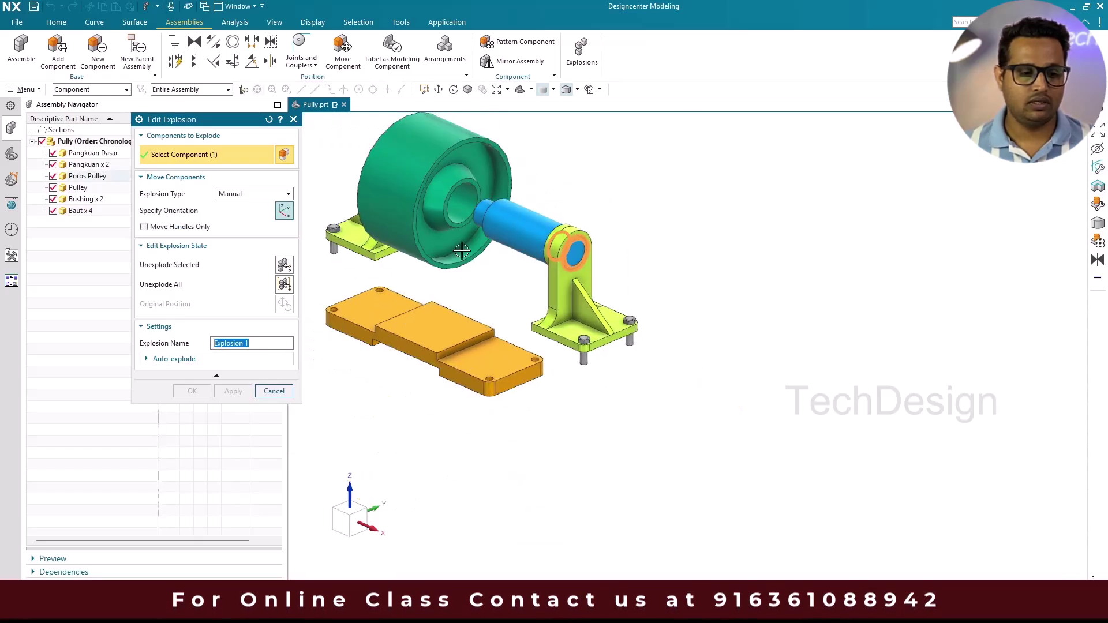
{"action": "left_click", "coordinate": [219, 205]}
{"action": "left_click_drag", "start_coordinate": [552, 272], "coordinate": [596, 304]}
{"action": "left_click", "coordinate": [228, 392]}
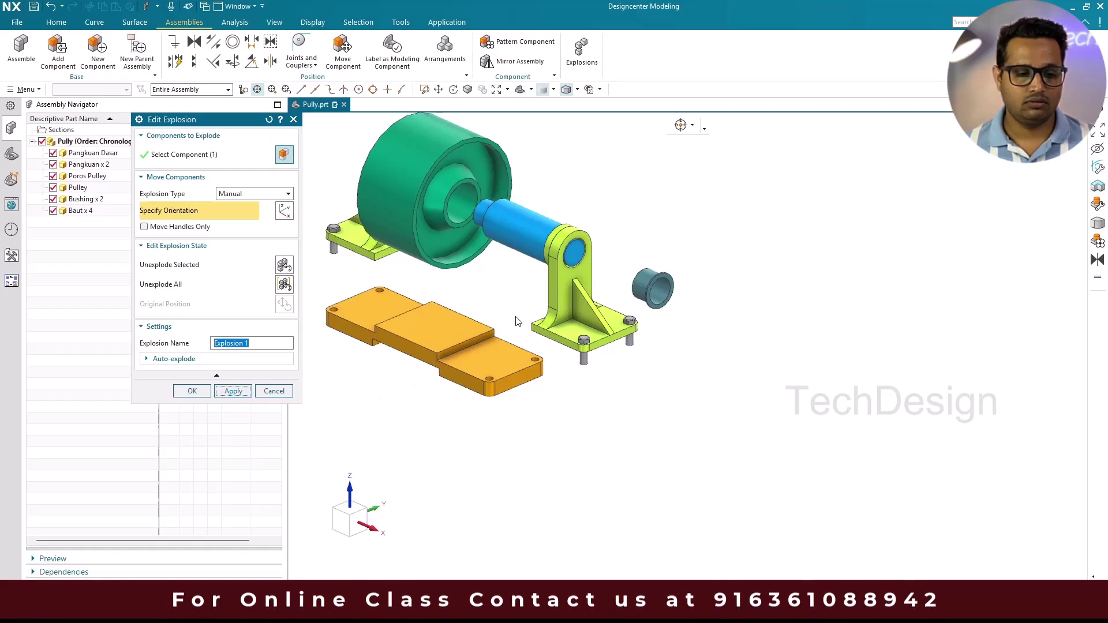
Step: Move the bracket and its two bolts along XC, clear of the shaft end
{"action": "scroll", "coordinate": [572, 288], "scroll_direction": "up", "scroll_amount": 5}
{"action": "left_click", "coordinate": [573, 295]}
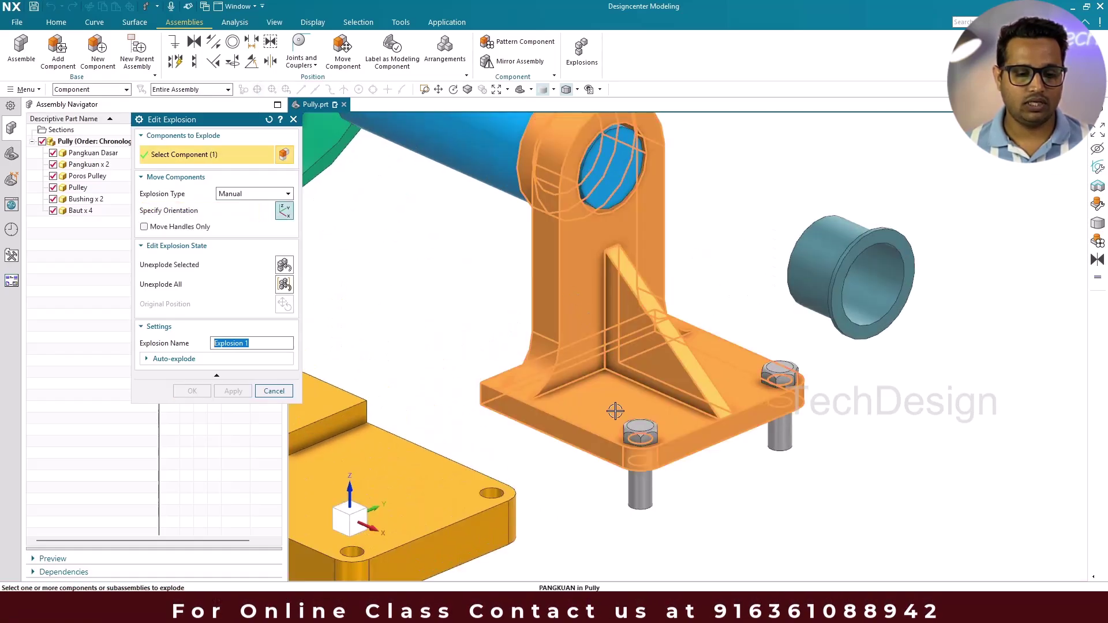
{"action": "left_click", "coordinate": [640, 434]}
{"action": "left_click", "coordinate": [770, 374]}
{"action": "scroll", "coordinate": [770, 374], "scroll_direction": "down", "scroll_amount": 5}
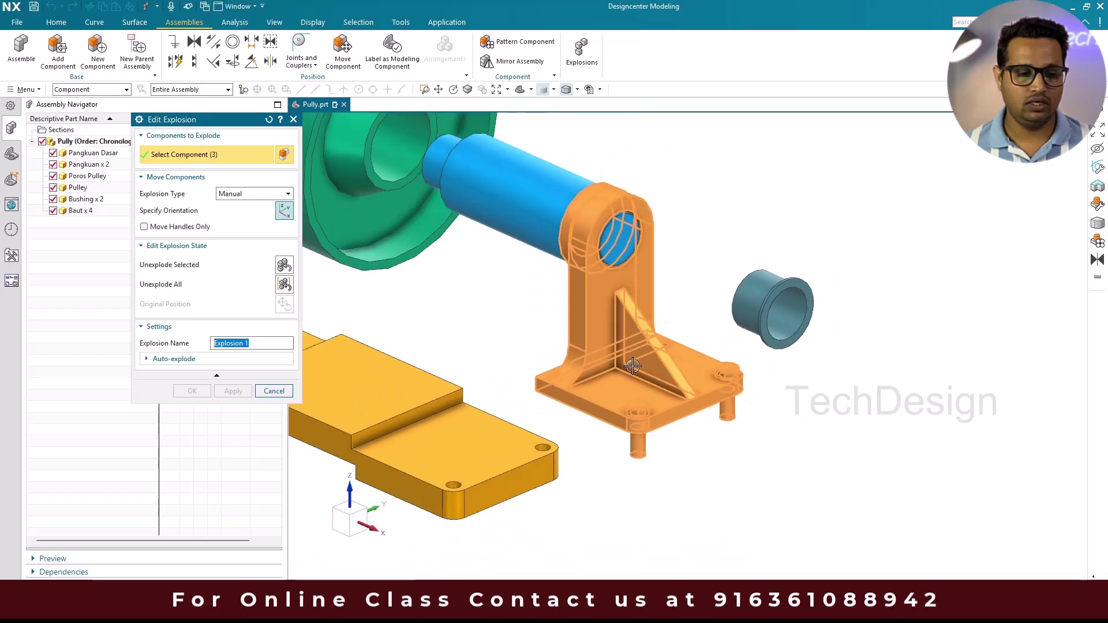
{"action": "left_click", "coordinate": [231, 211]}
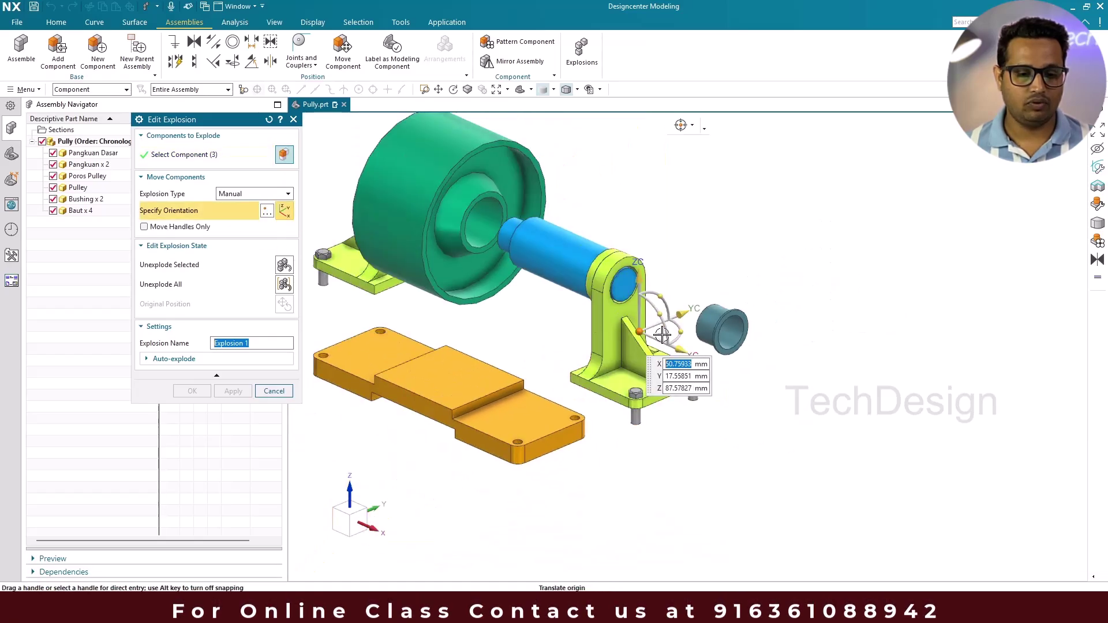
{"action": "left_click_drag", "start_coordinate": [680, 350], "coordinate": [719, 388]}
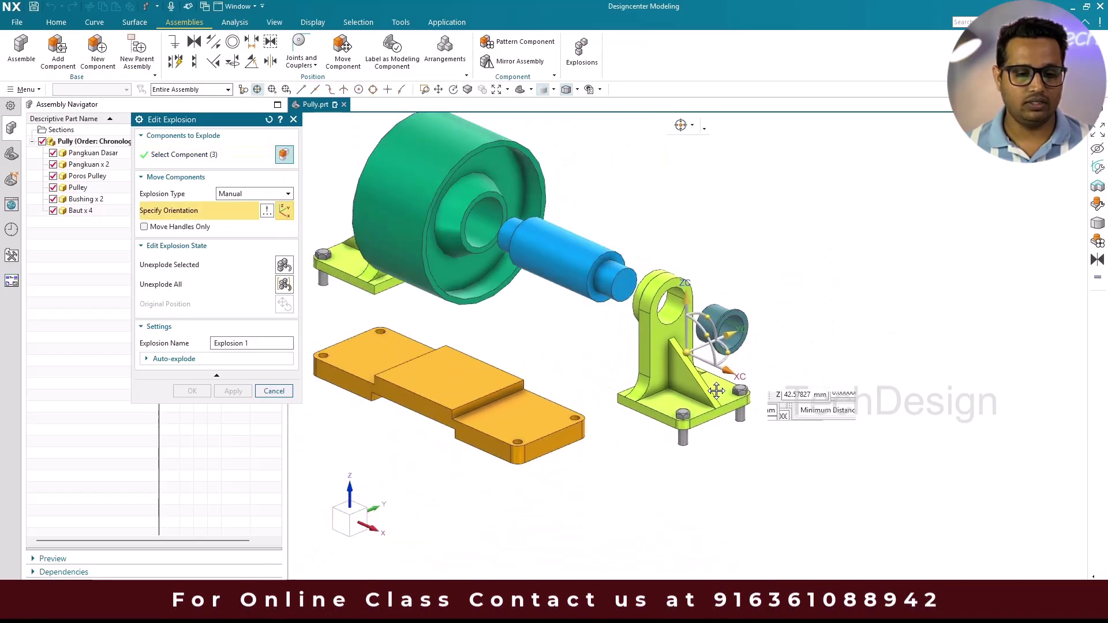
{"action": "left_click", "coordinate": [233, 391]}
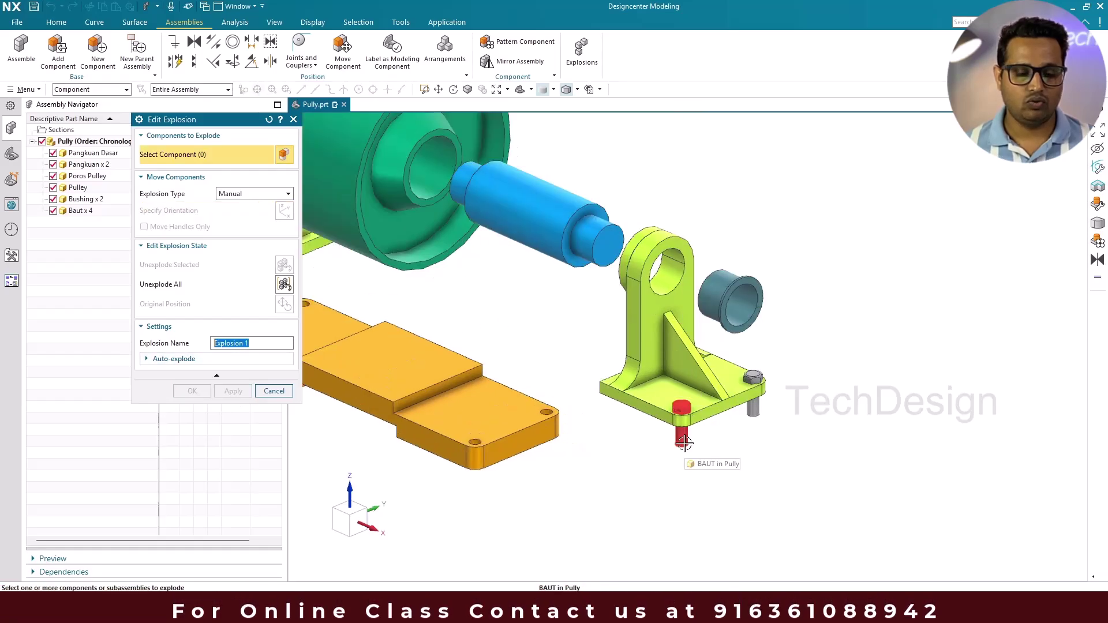
Step: Lift the two bracket bolts 20 mm upward along ZC
{"action": "scroll", "coordinate": [694, 450], "scroll_direction": "up", "scroll_amount": 3}
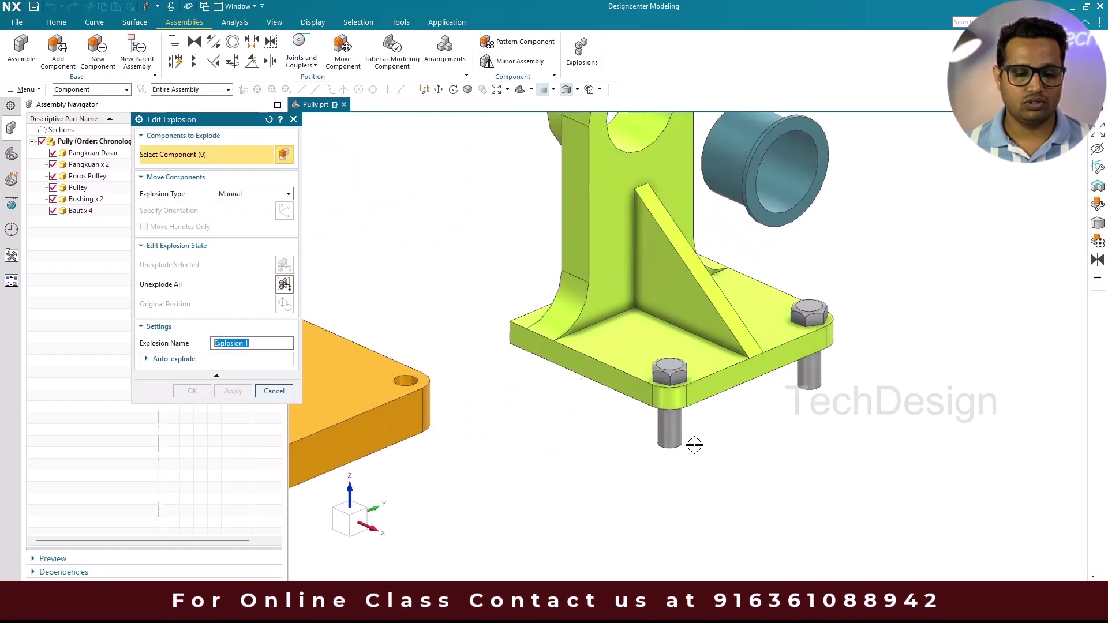
{"action": "left_click", "coordinate": [805, 382]}
{"action": "left_click", "coordinate": [669, 421]}
{"action": "left_click", "coordinate": [284, 211]}
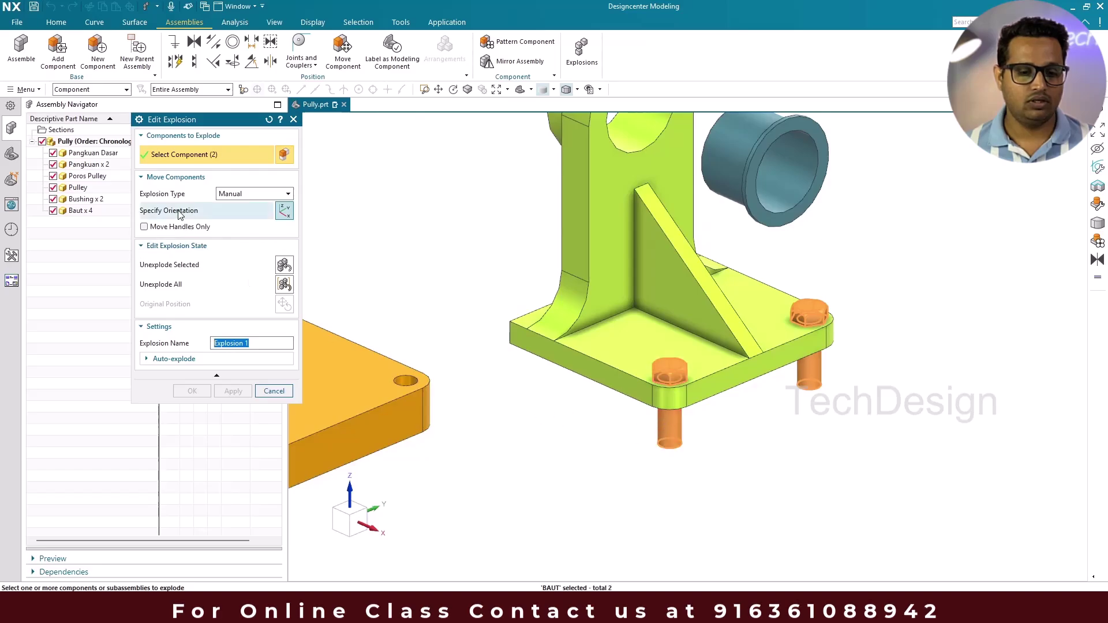
{"action": "left_click_drag", "start_coordinate": [743, 318], "coordinate": [743, 235]}
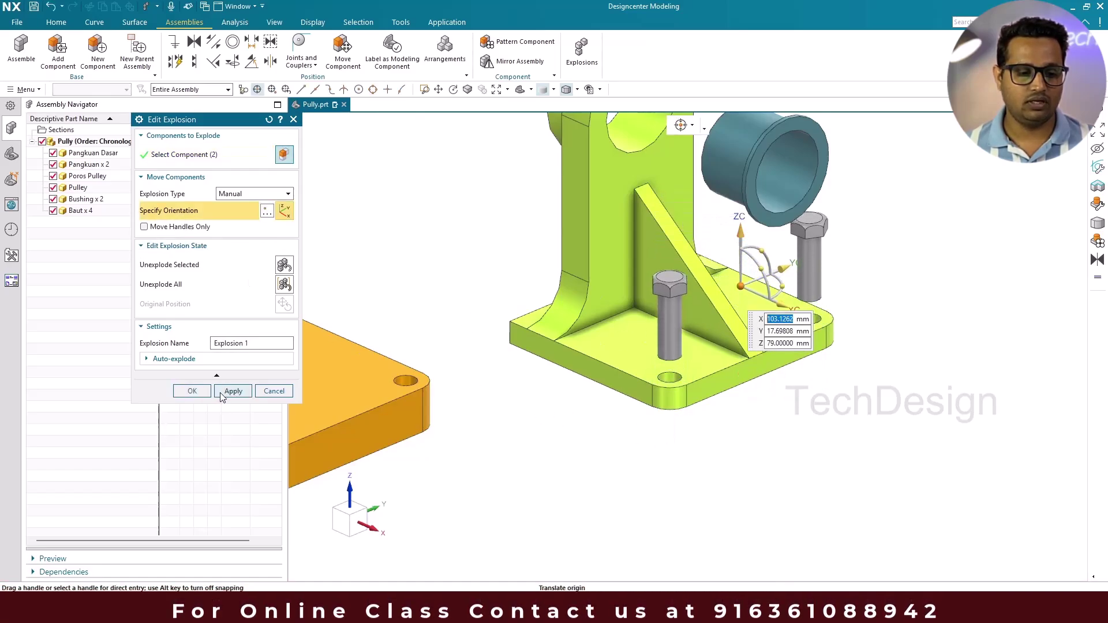
Step: Confirm the Edit Explosion changes with OK, then rename Explosion 1 to 'Manual'
{"action": "left_click", "coordinate": [196, 393]}
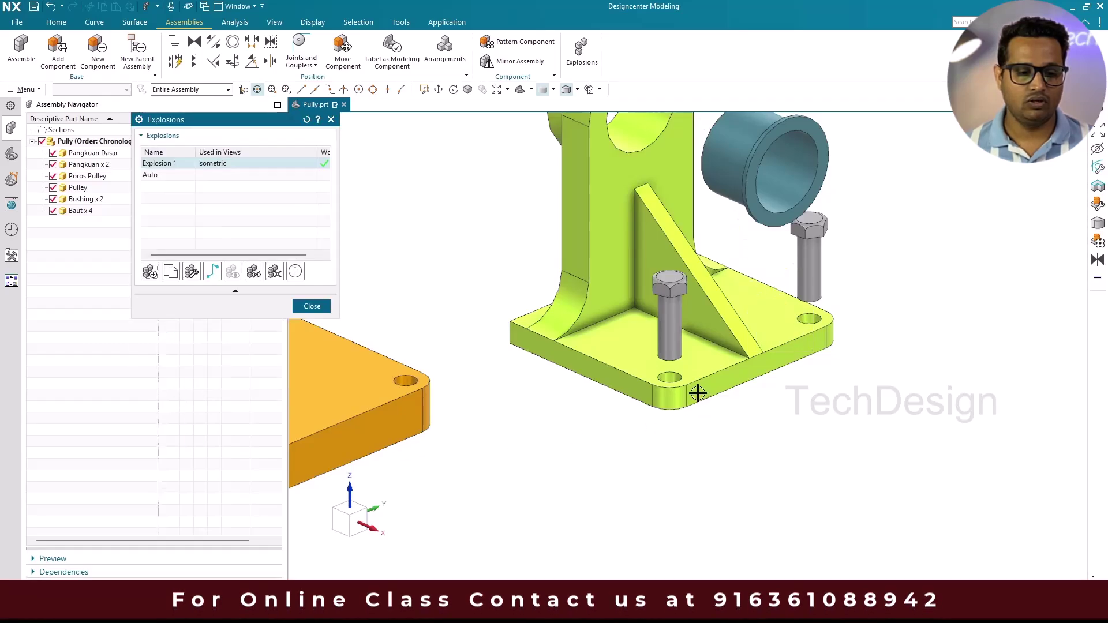
{"action": "scroll", "coordinate": [698, 393], "scroll_direction": "down", "scroll_amount": 3}
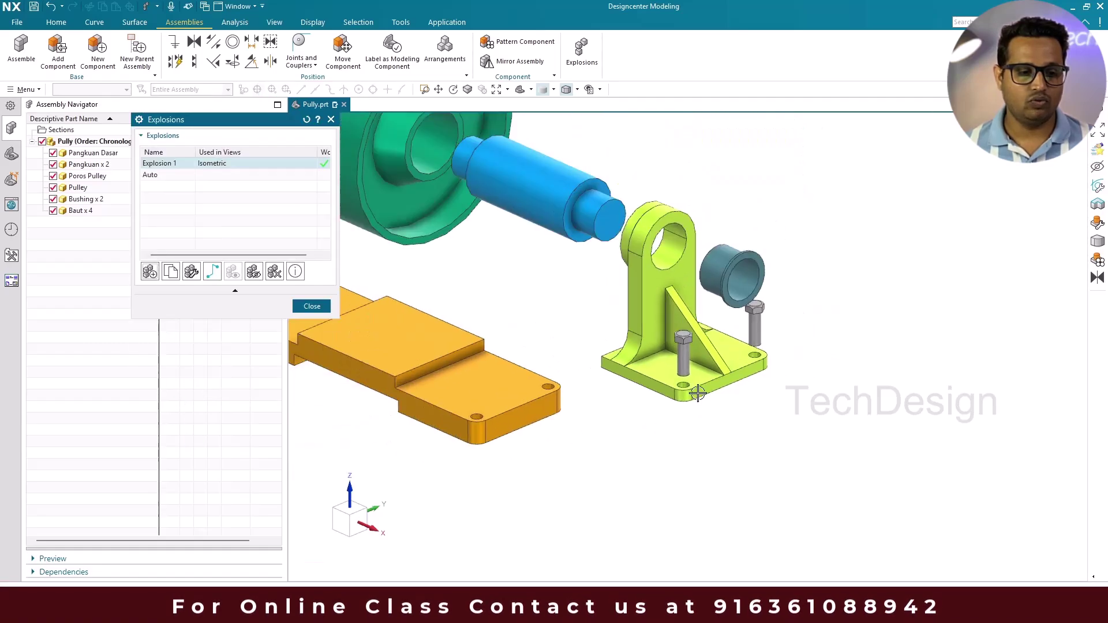
{"action": "right_click", "coordinate": [173, 167]}
{"action": "left_click", "coordinate": [191, 192]}
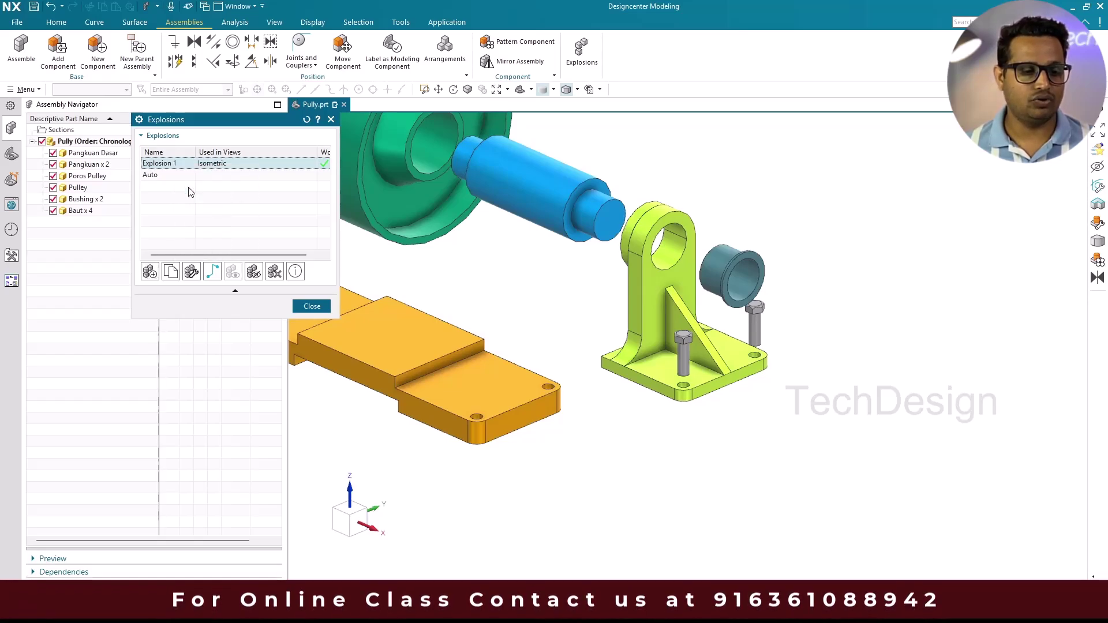
{"action": "type", "text": "Manual"}
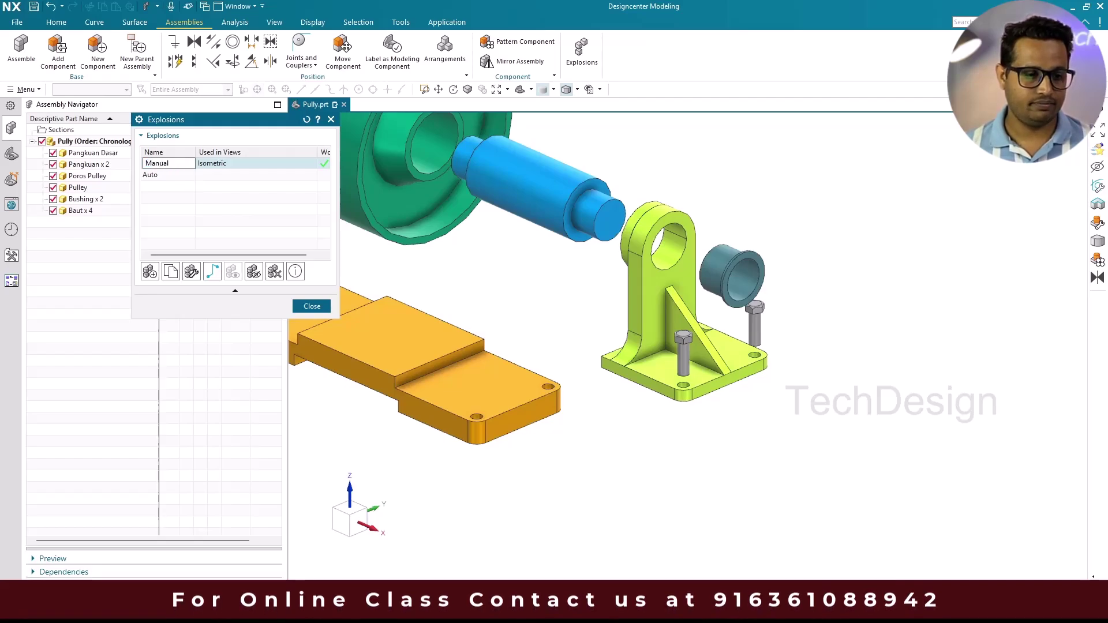
{"action": "key", "text": "Return"}
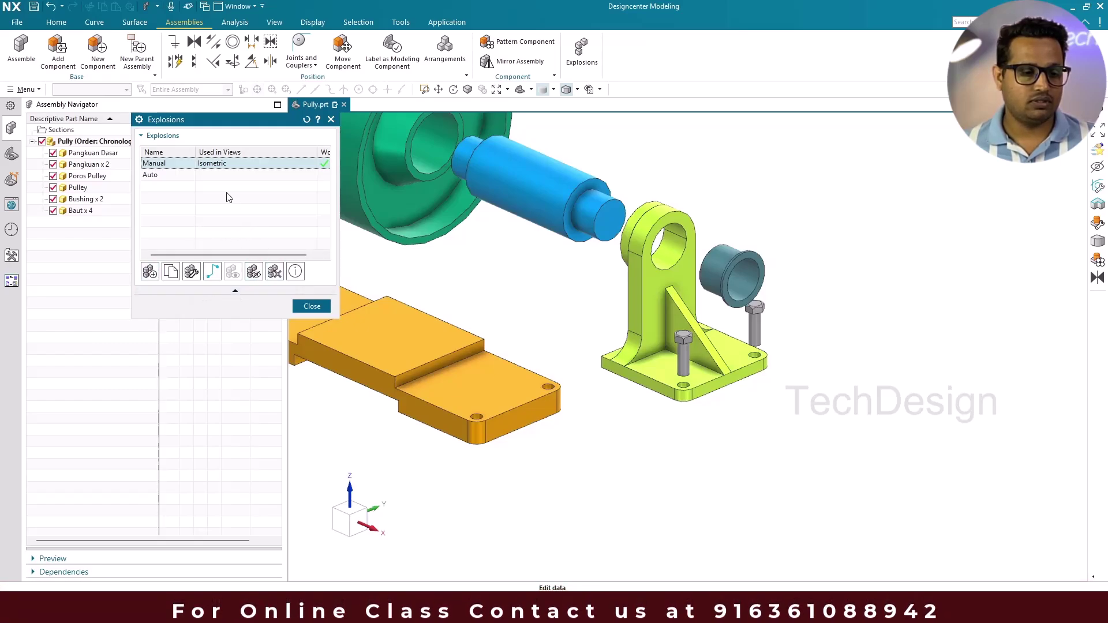
{"action": "right_click", "coordinate": [219, 165]}
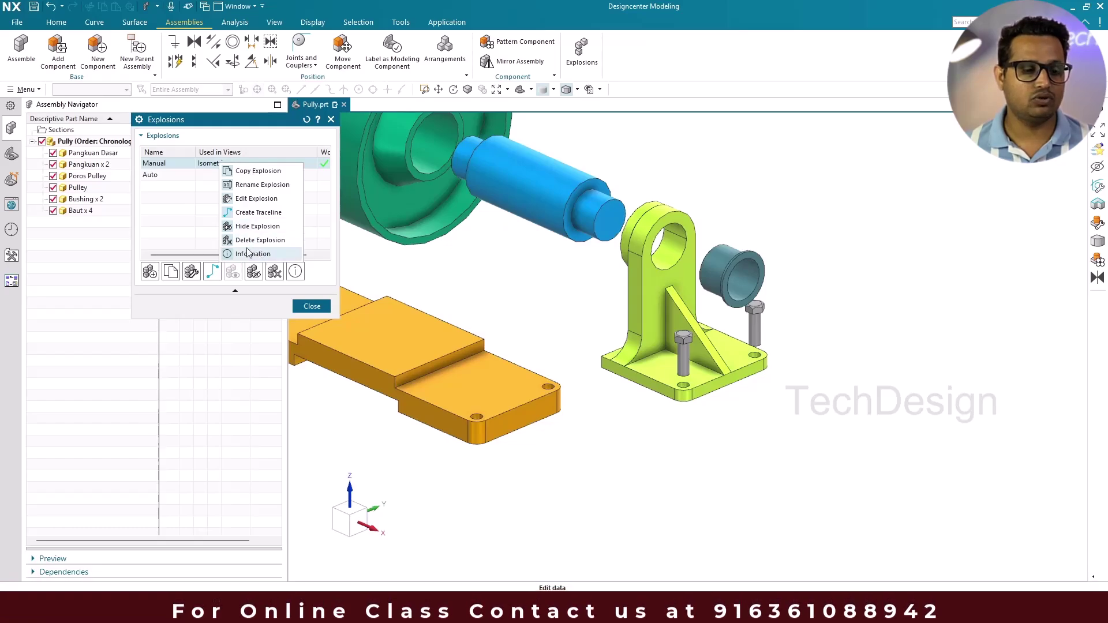
{"action": "left_click", "coordinate": [207, 245]}
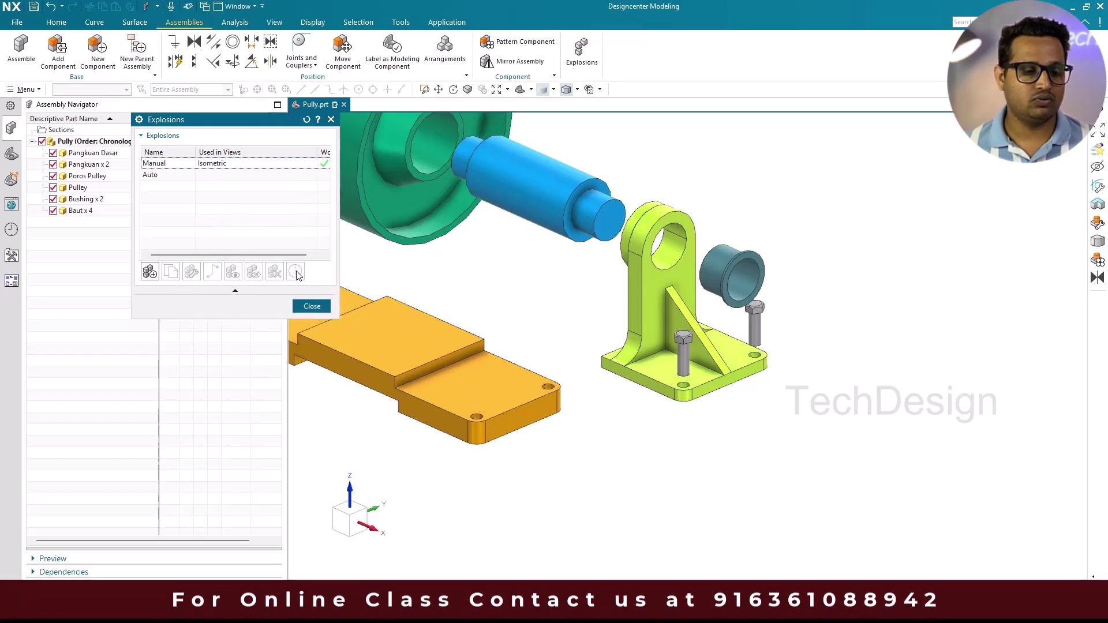
{"action": "left_click", "coordinate": [200, 166]}
{"action": "right_click", "coordinate": [201, 167]}
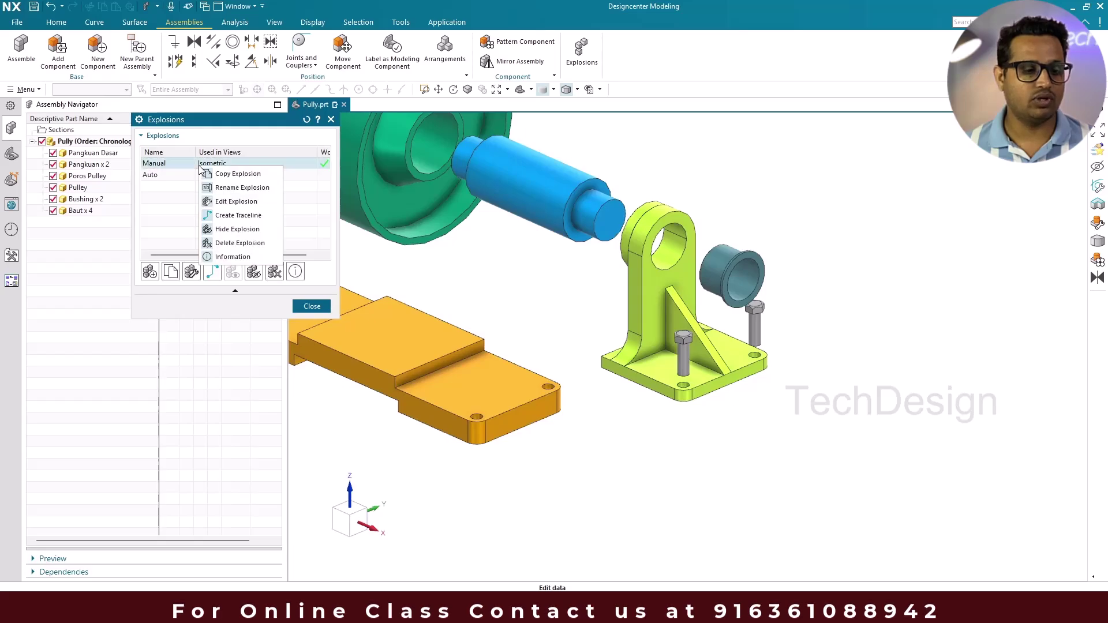
{"action": "left_click", "coordinate": [170, 192]}
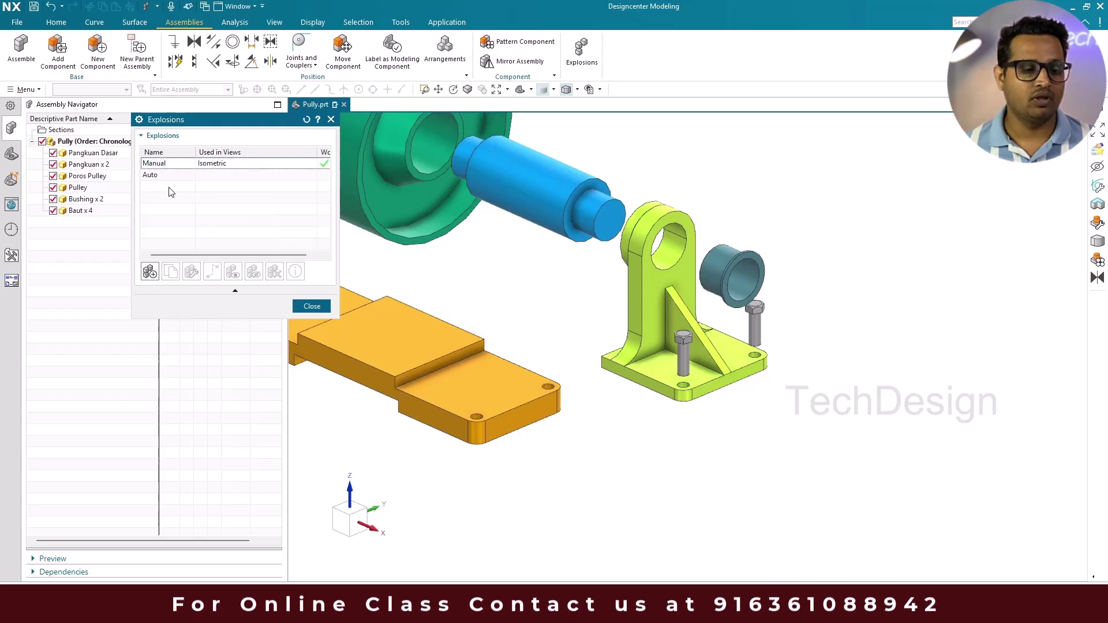
{"action": "left_click", "coordinate": [202, 166]}
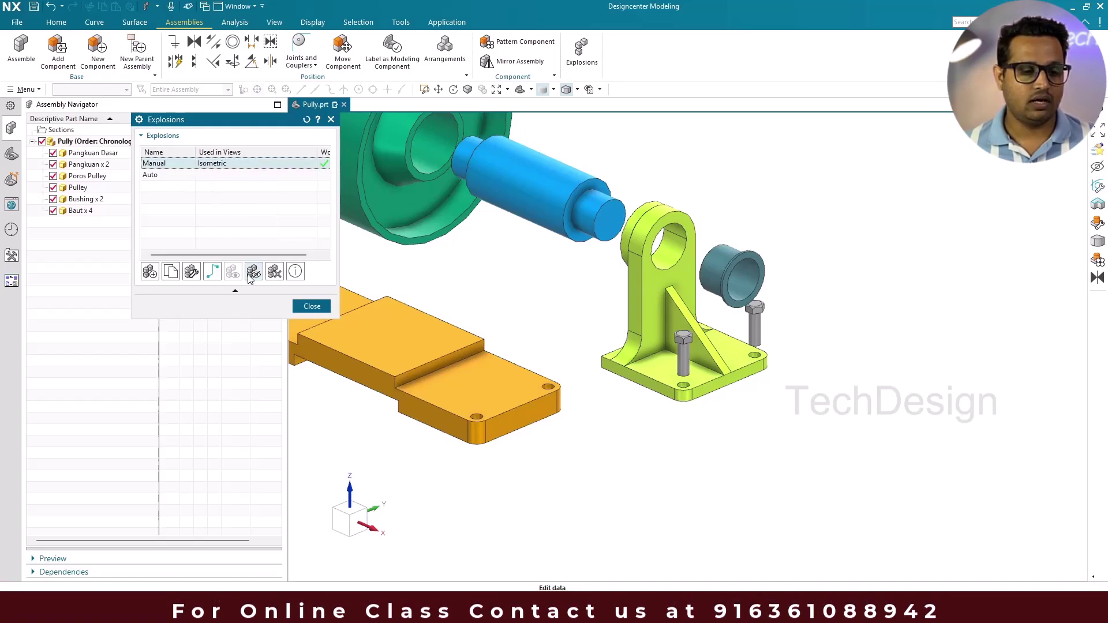
{"action": "left_click", "coordinate": [252, 272]}
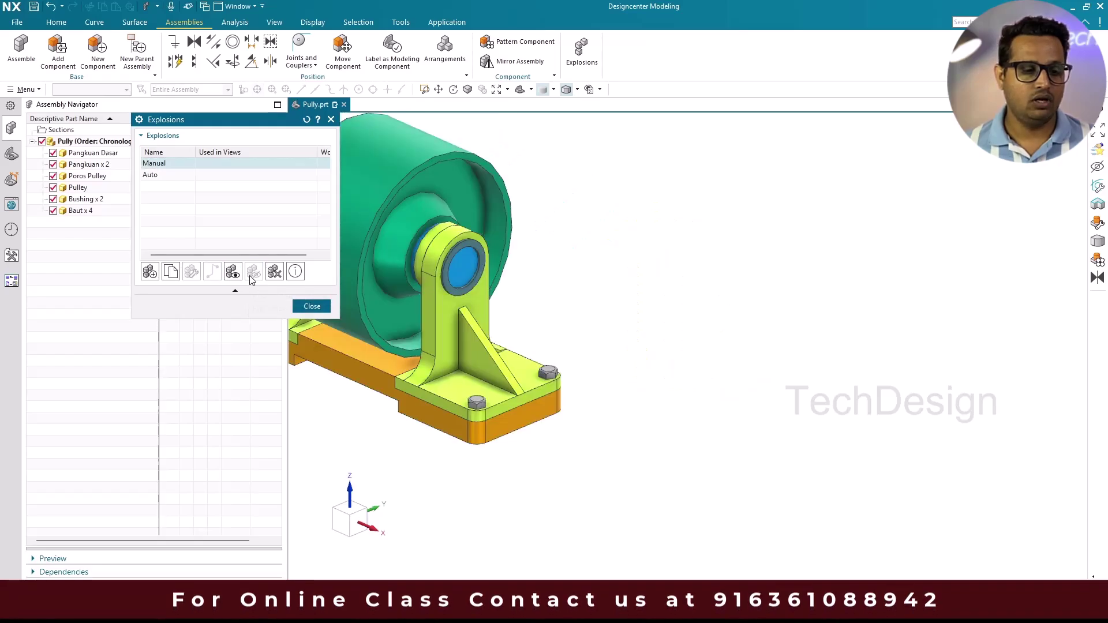
{"action": "left_click", "coordinate": [232, 271]}
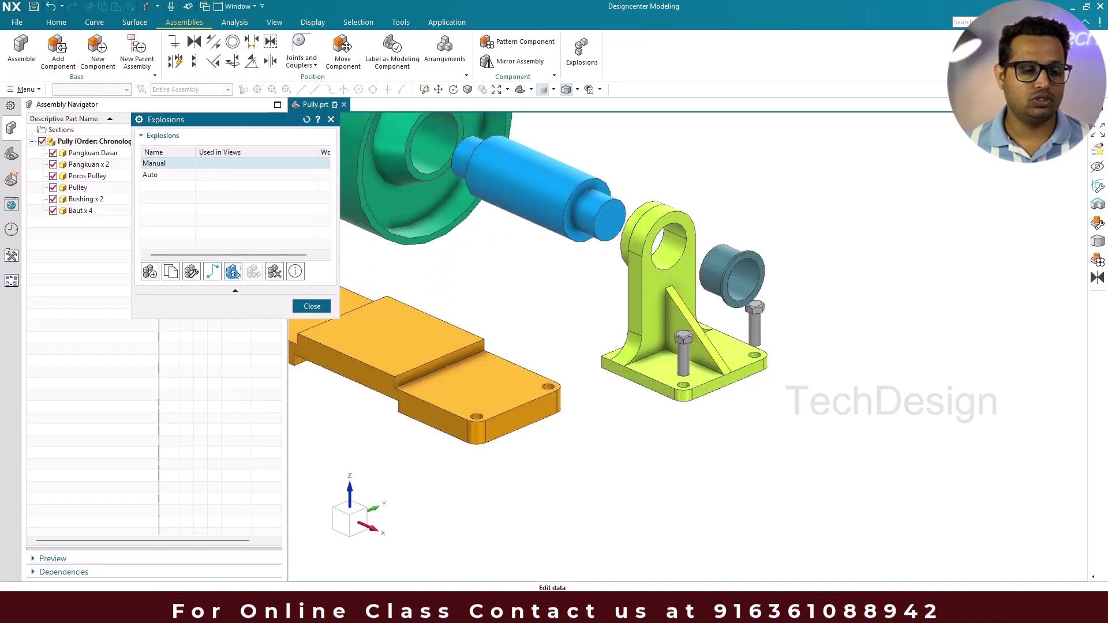
{"action": "left_click", "coordinate": [239, 238]}
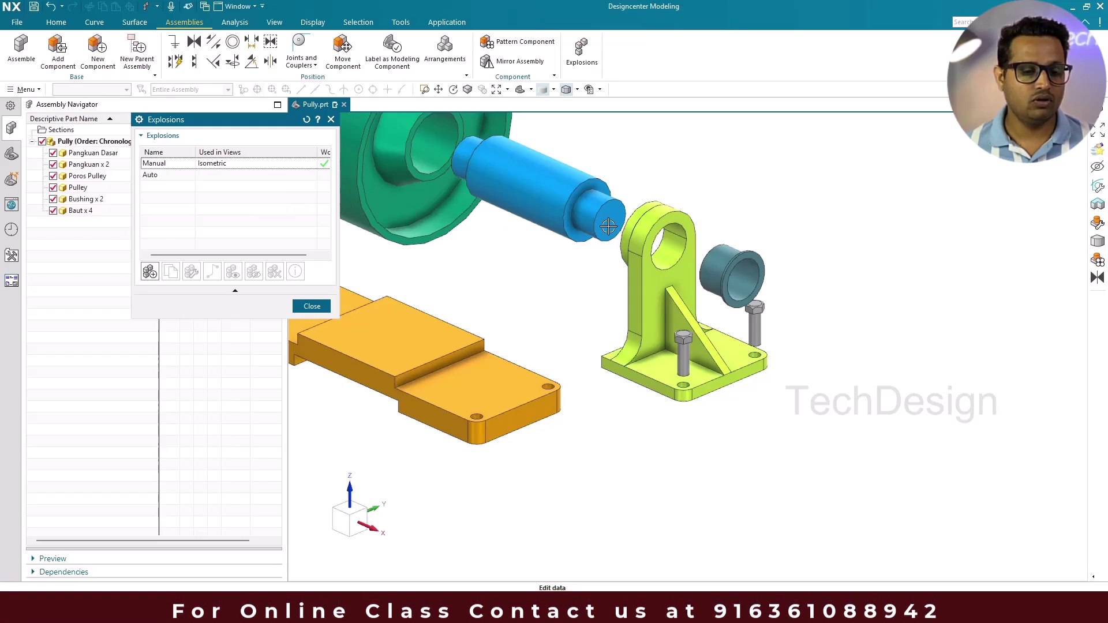
{"action": "scroll", "coordinate": [608, 226], "scroll_direction": "down", "scroll_amount": 2}
{"action": "scroll", "coordinate": [585, 231], "scroll_direction": "up", "scroll_amount": 2}
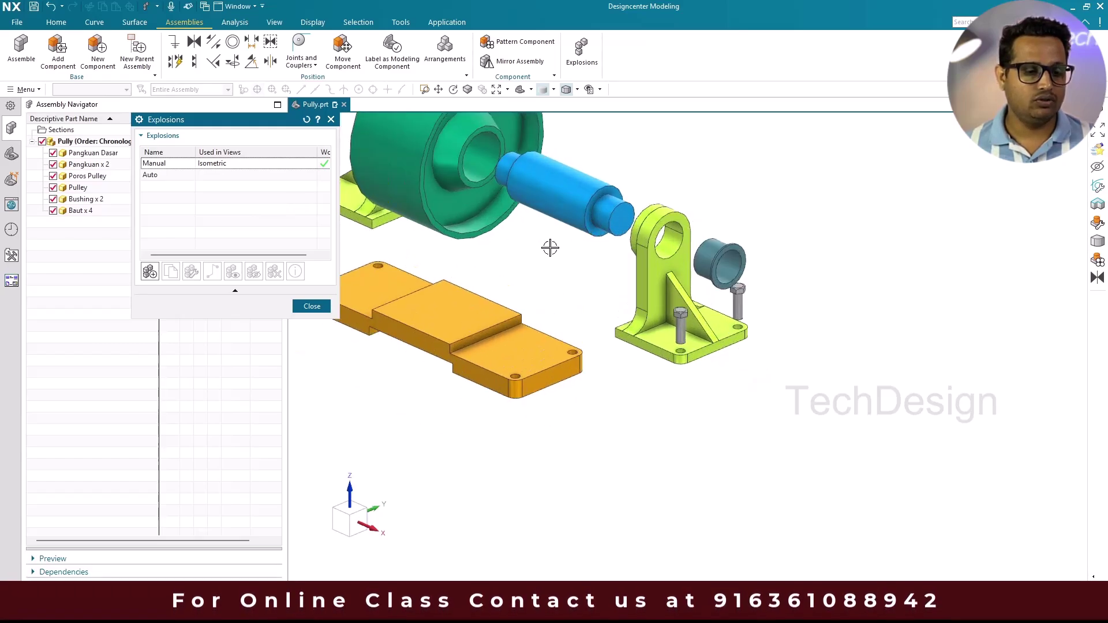
{"action": "left_click", "coordinate": [228, 167]}
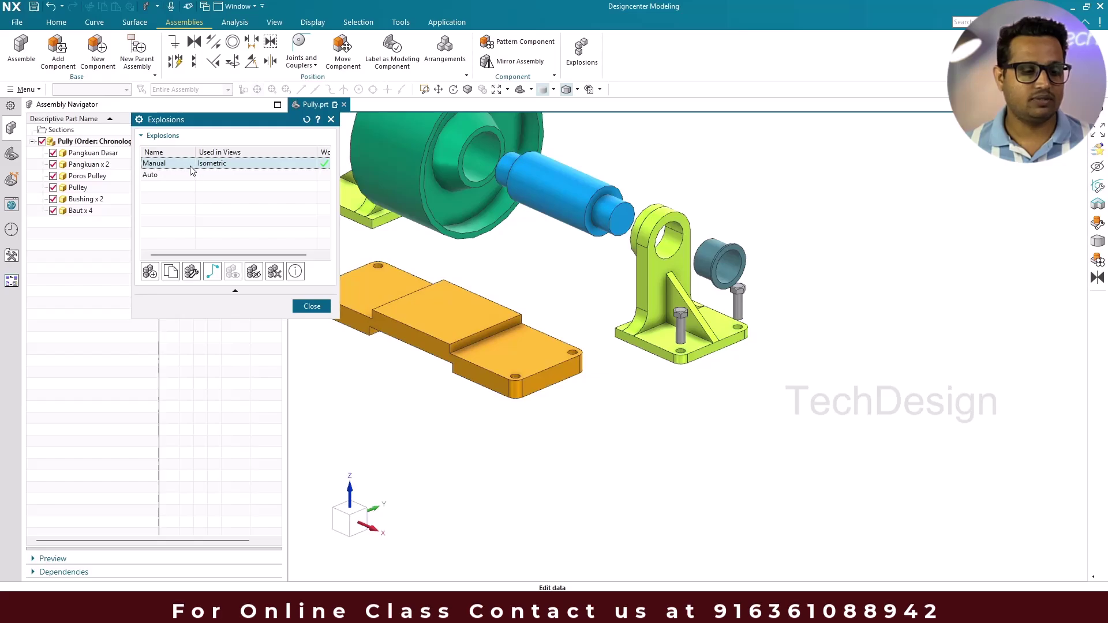
Step: Create a traceline from a base plate corner hole to the bracket base's hole
{"action": "left_click", "coordinate": [212, 272]}
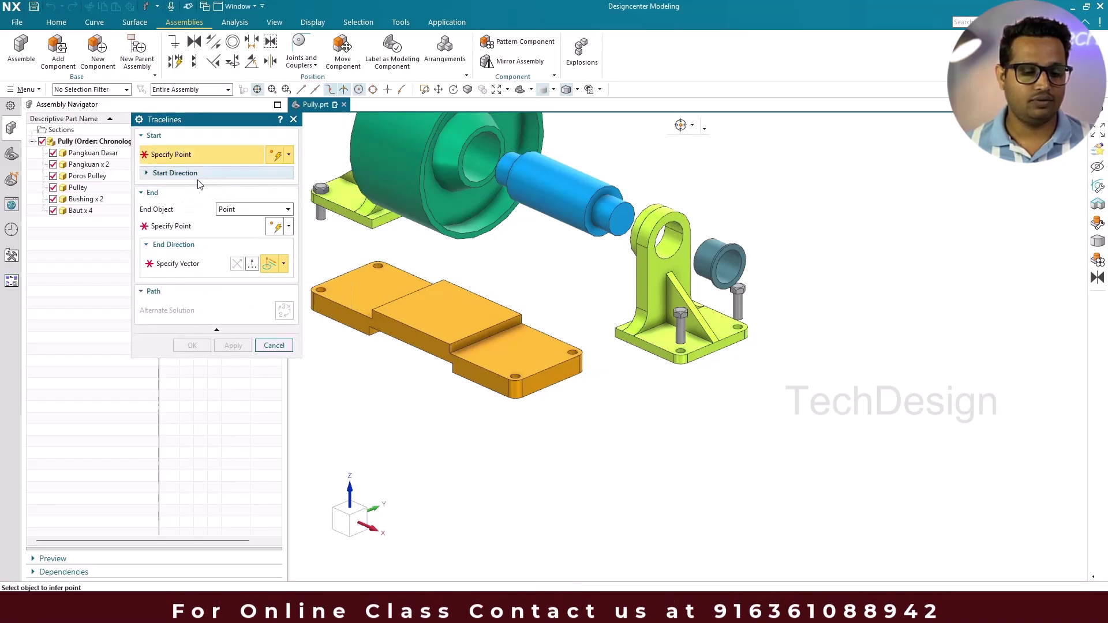
{"action": "scroll", "coordinate": [496, 398], "scroll_direction": "up", "scroll_amount": 5}
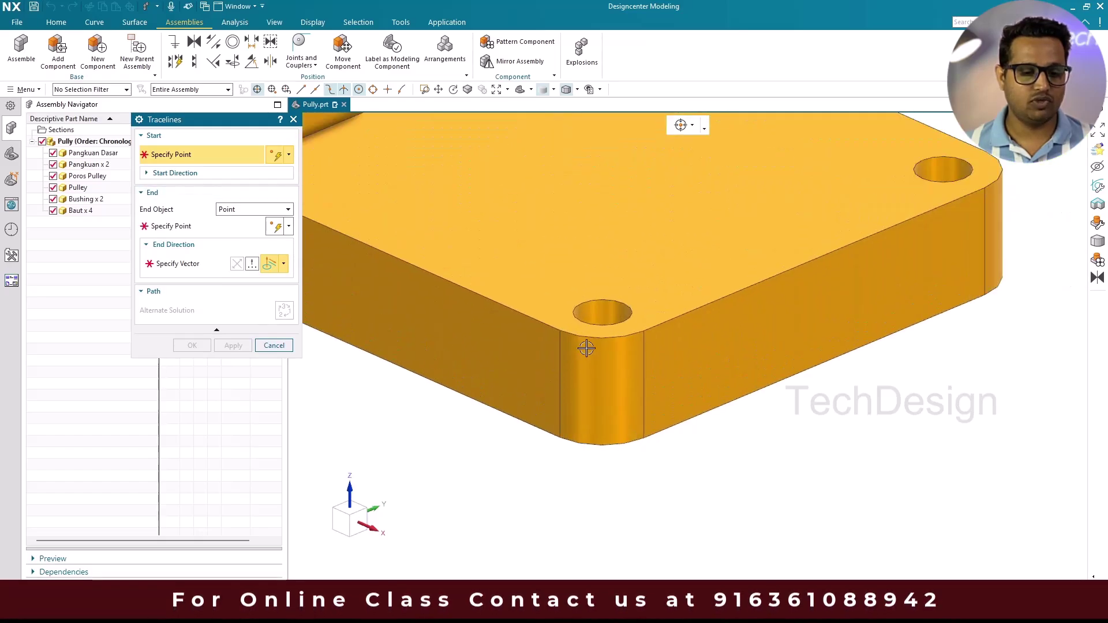
{"action": "left_click", "coordinate": [594, 344]}
{"action": "scroll", "coordinate": [698, 307], "scroll_direction": "down", "scroll_amount": 5}
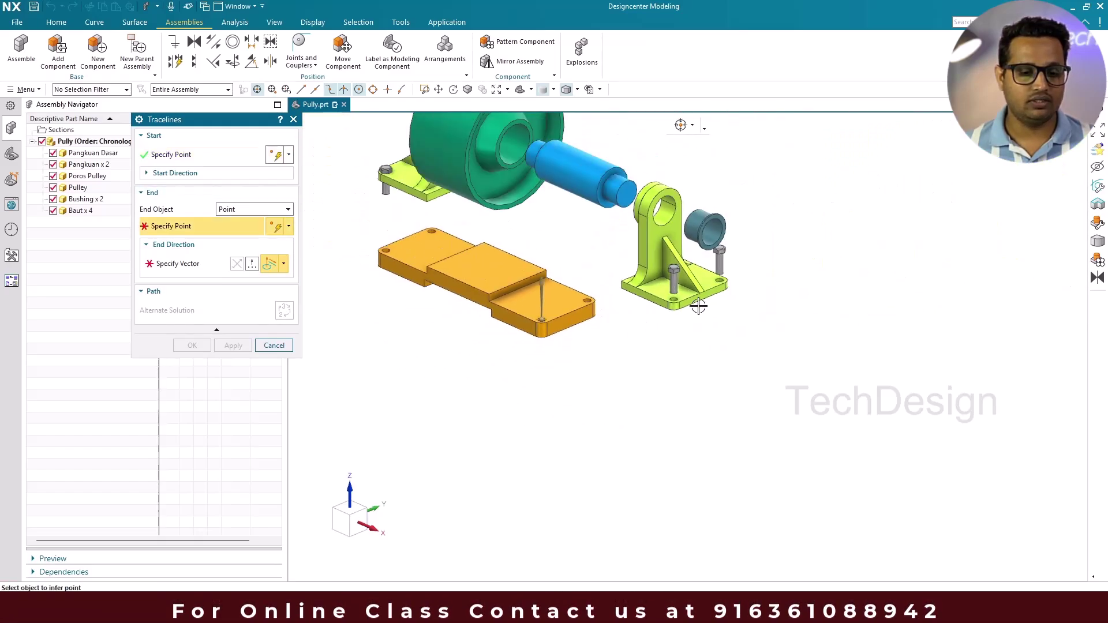
{"action": "scroll", "coordinate": [698, 307], "scroll_direction": "up", "scroll_amount": 6}
{"action": "left_click", "coordinate": [593, 289]}
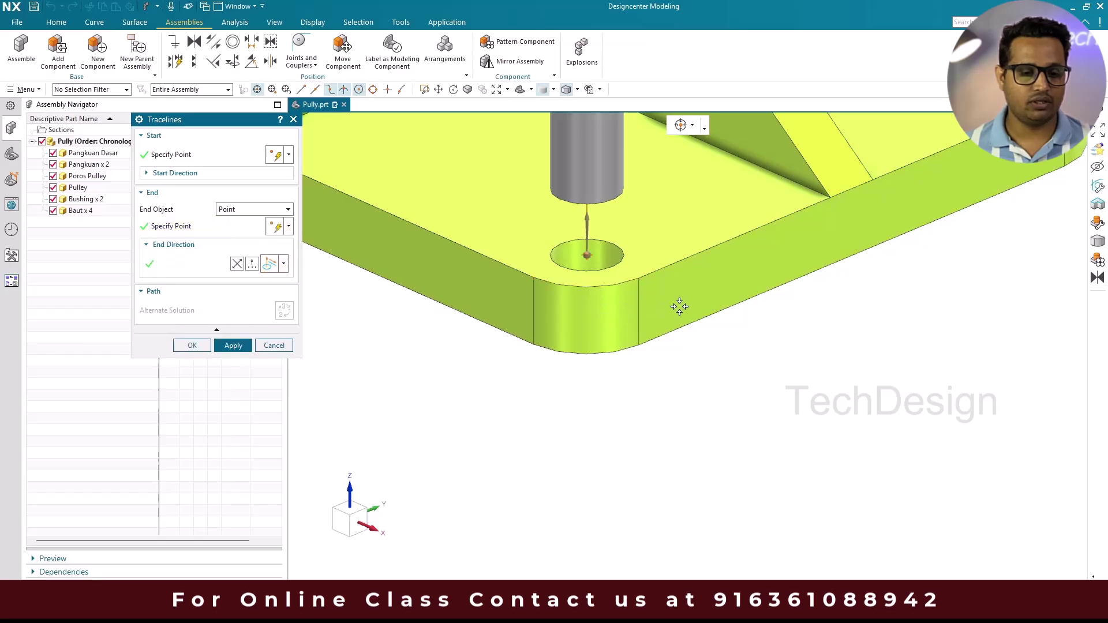
{"action": "scroll", "coordinate": [716, 300], "scroll_direction": "down", "scroll_amount": 6}
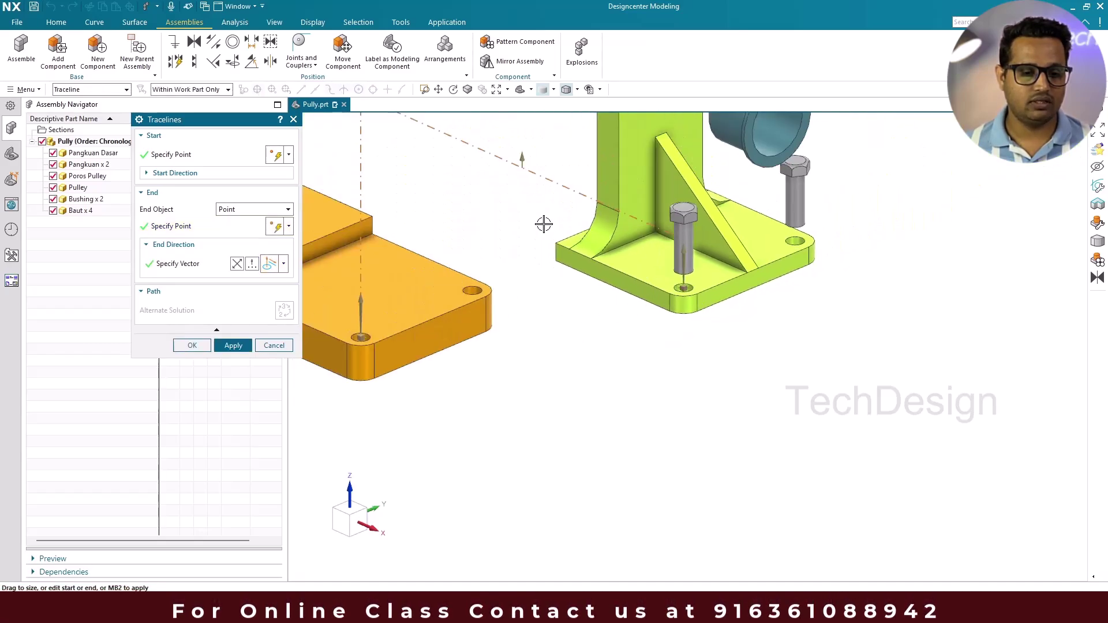
{"action": "left_click", "coordinate": [684, 264]}
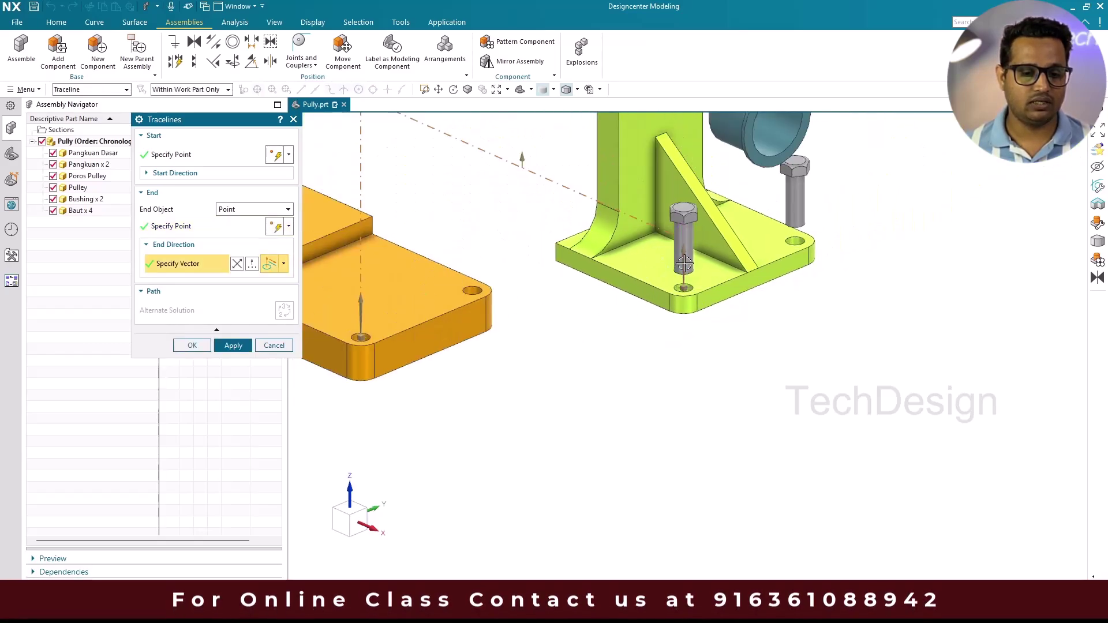
{"action": "scroll", "coordinate": [521, 306], "scroll_direction": "up", "scroll_amount": 3}
{"action": "mouse_move", "coordinate": [539, 225]}
{"action": "left_mouse_down"}
{"action": "mouse_move", "coordinate": [532, 271]}
{"action": "mouse_move", "coordinate": [539, 227]}
{"action": "mouse_move", "coordinate": [536, 240]}
{"action": "left_mouse_up"}
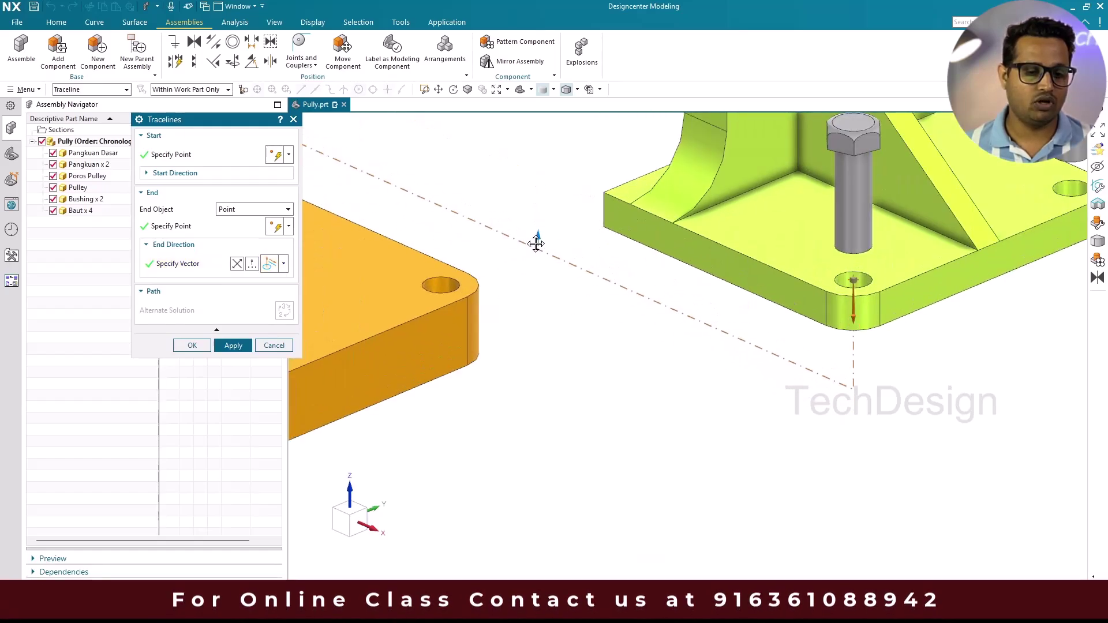
{"action": "scroll", "coordinate": [554, 267], "scroll_direction": "down", "scroll_amount": 2}
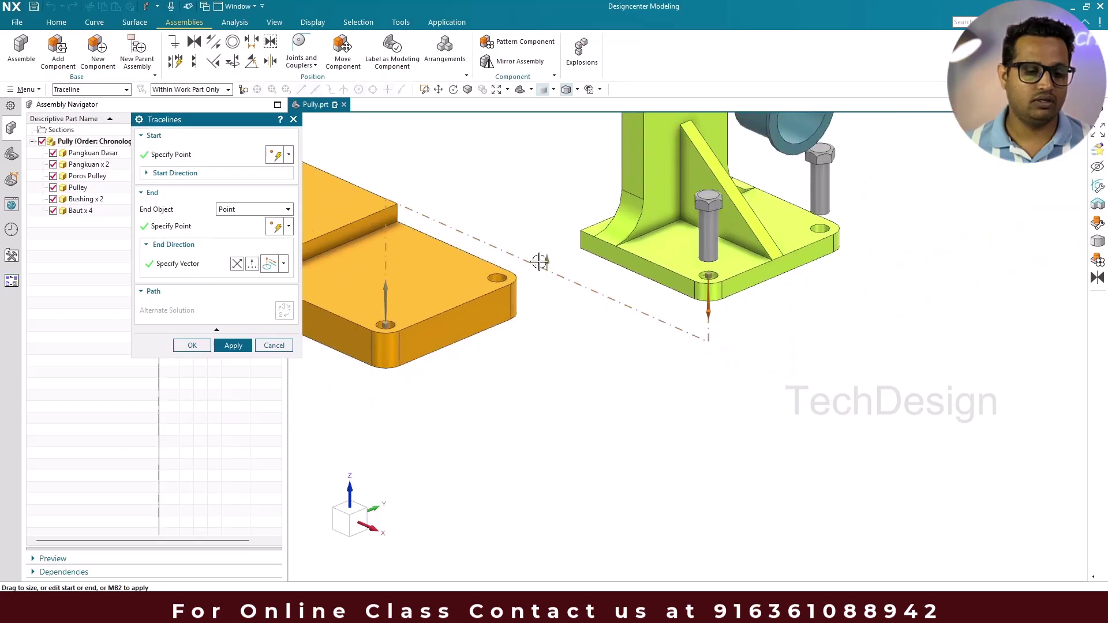
{"action": "left_click", "coordinate": [231, 346]}
Step: Create a second plate-to-bracket hole traceline with its end direction flipped downward
{"action": "scroll", "coordinate": [548, 314], "scroll_direction": "down", "scroll_amount": 2}
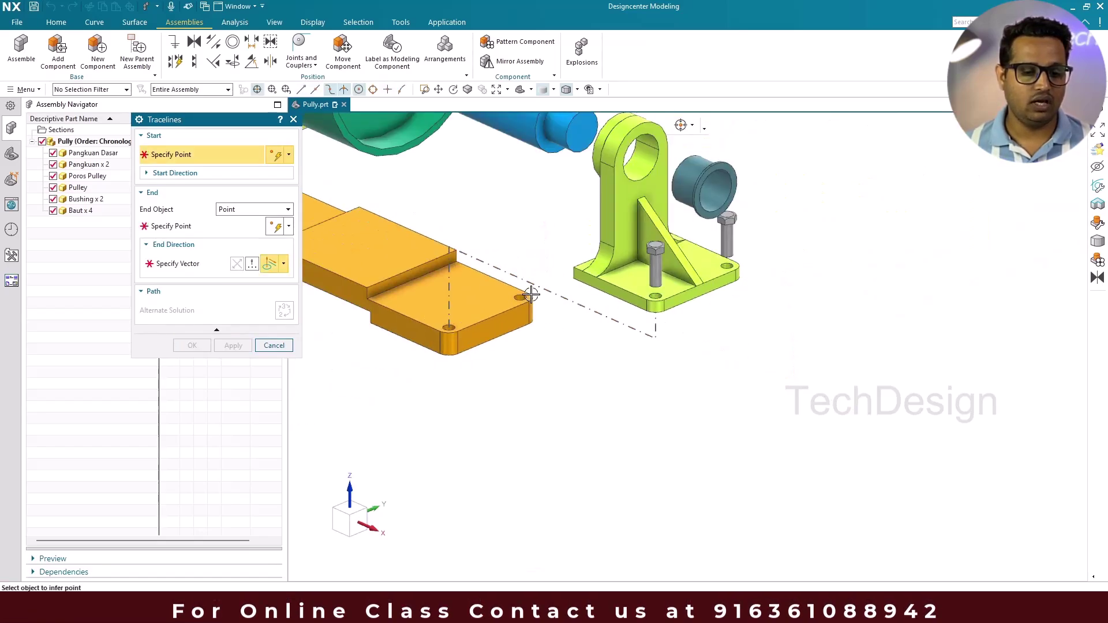
{"action": "scroll", "coordinate": [536, 301], "scroll_direction": "up", "scroll_amount": 3}
{"action": "left_click", "coordinate": [549, 340]}
{"action": "scroll", "coordinate": [548, 338], "scroll_direction": "down", "scroll_amount": 1}
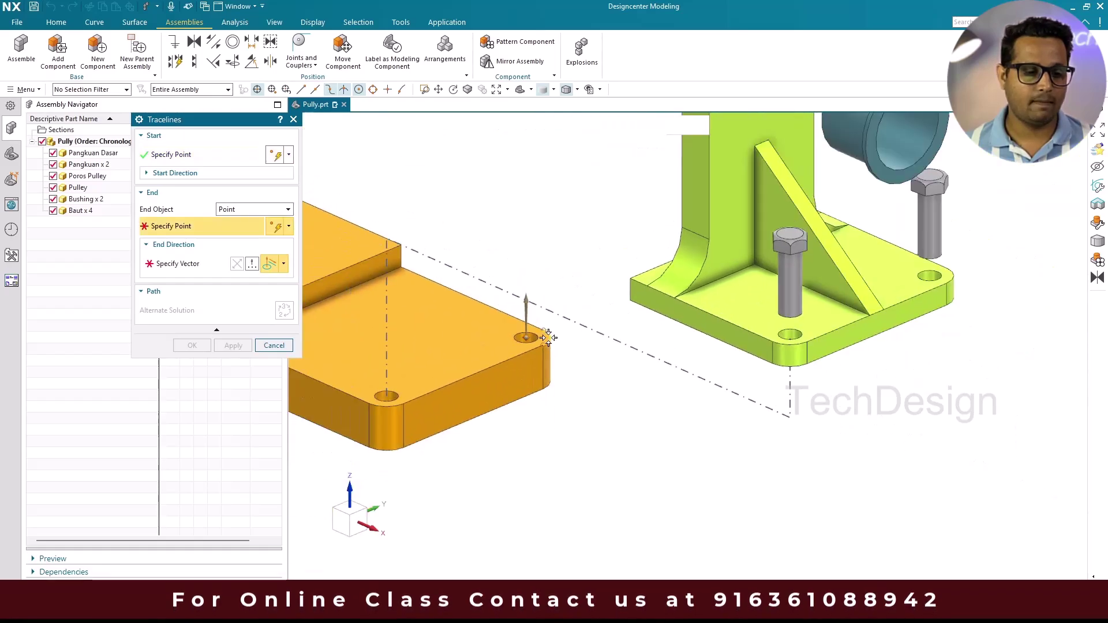
{"action": "left_click", "coordinate": [953, 279]}
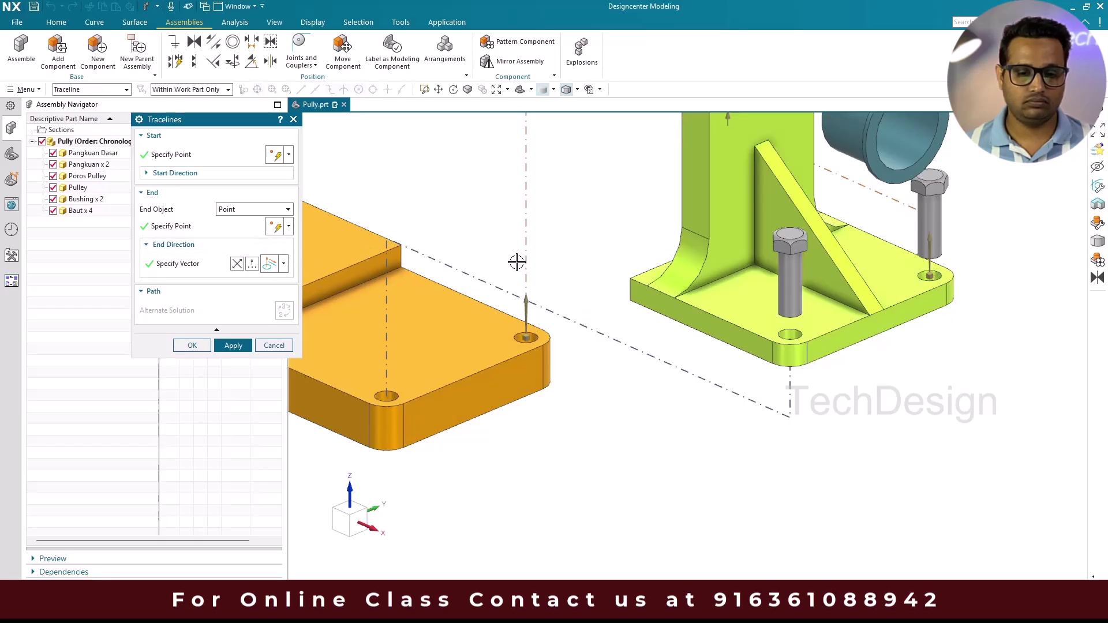
{"action": "double_click", "coordinate": [928, 248]}
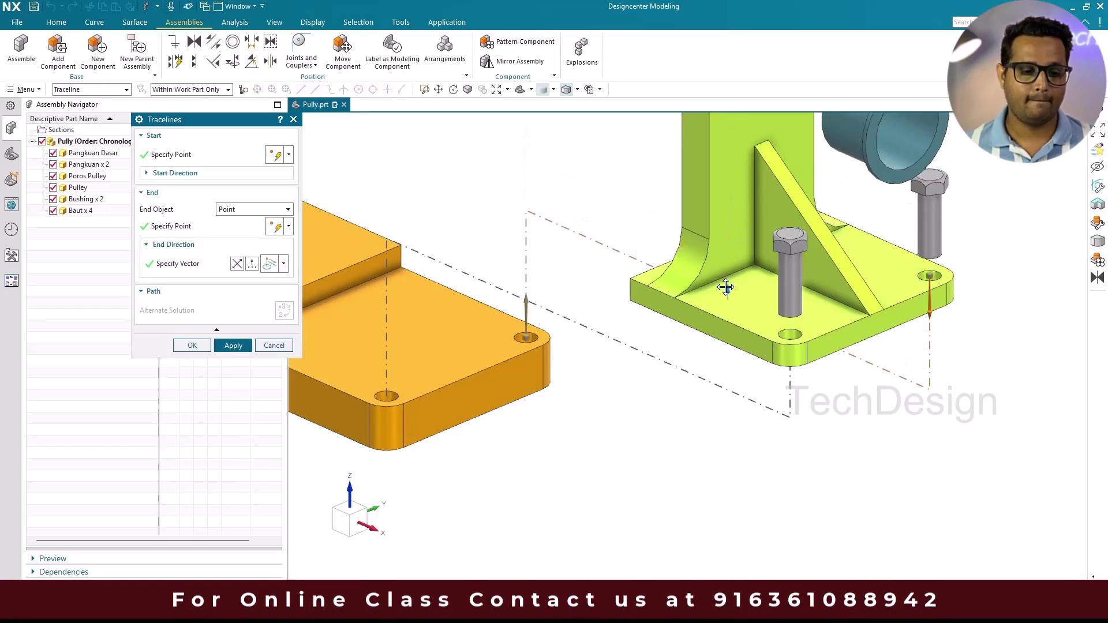
{"action": "left_click", "coordinate": [192, 345]}
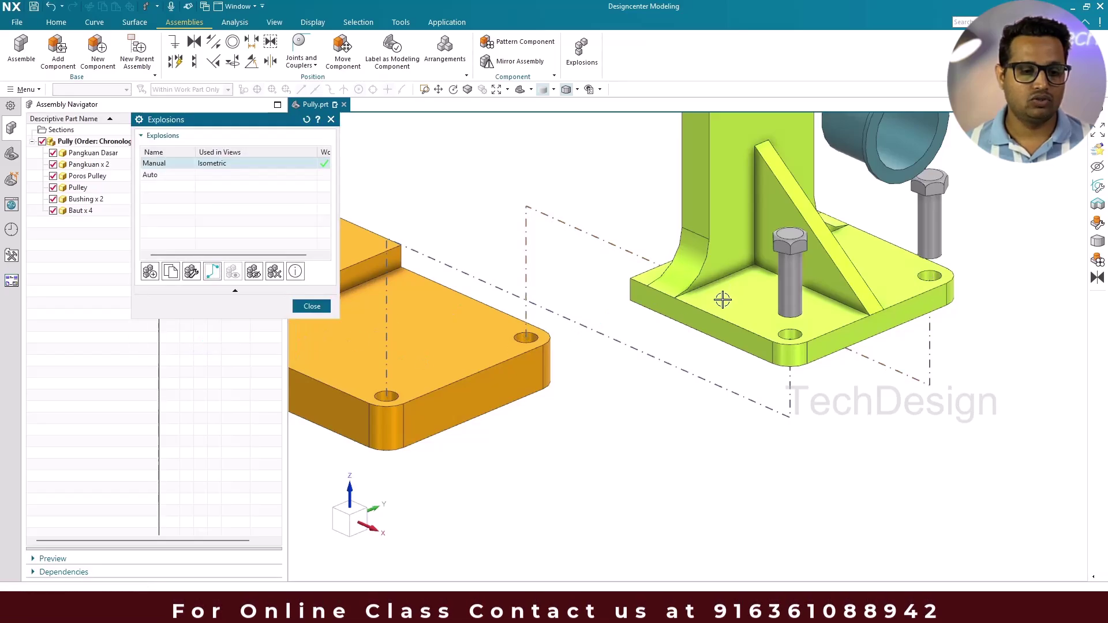
Step: Close the Explosions manager and fit the whole assembly in the view
{"action": "scroll", "coordinate": [722, 300], "scroll_direction": "down", "scroll_amount": 3}
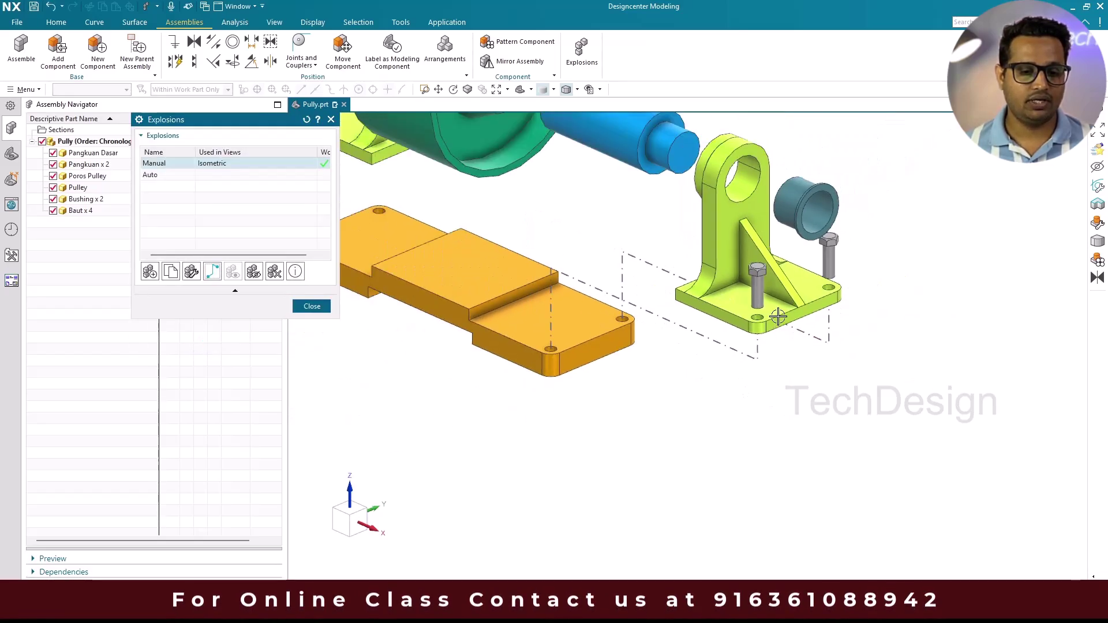
{"action": "scroll", "coordinate": [778, 317], "scroll_direction": "up", "scroll_amount": 4}
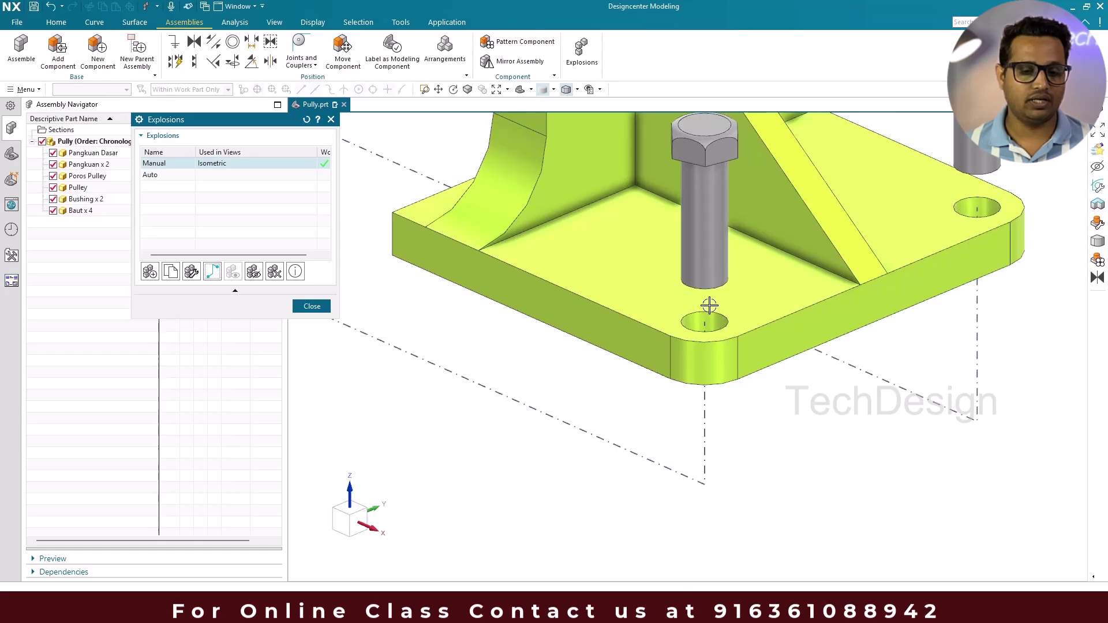
{"action": "scroll", "coordinate": [709, 304], "scroll_direction": "down", "scroll_amount": 5}
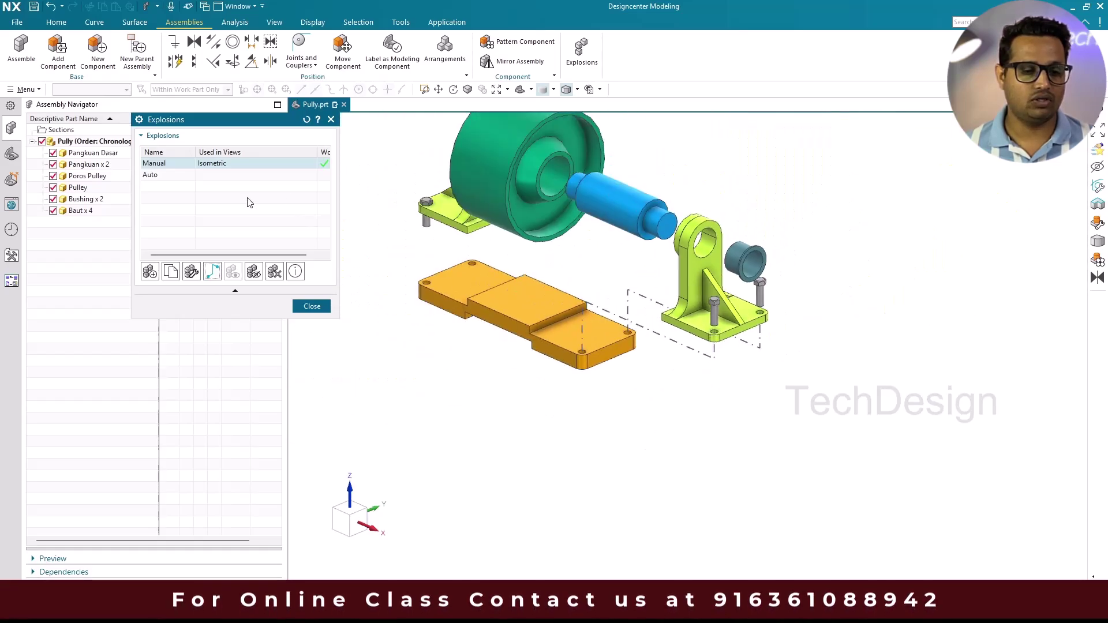
{"action": "middle_click", "coordinate": [211, 261]}
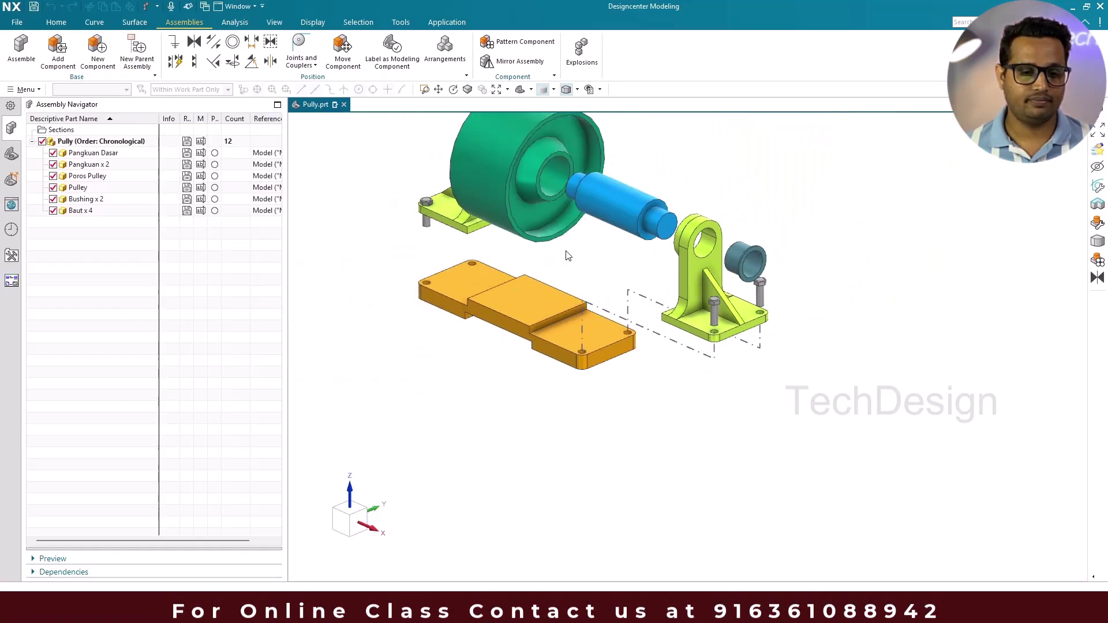
{"action": "key", "text": "ctrl+f"}
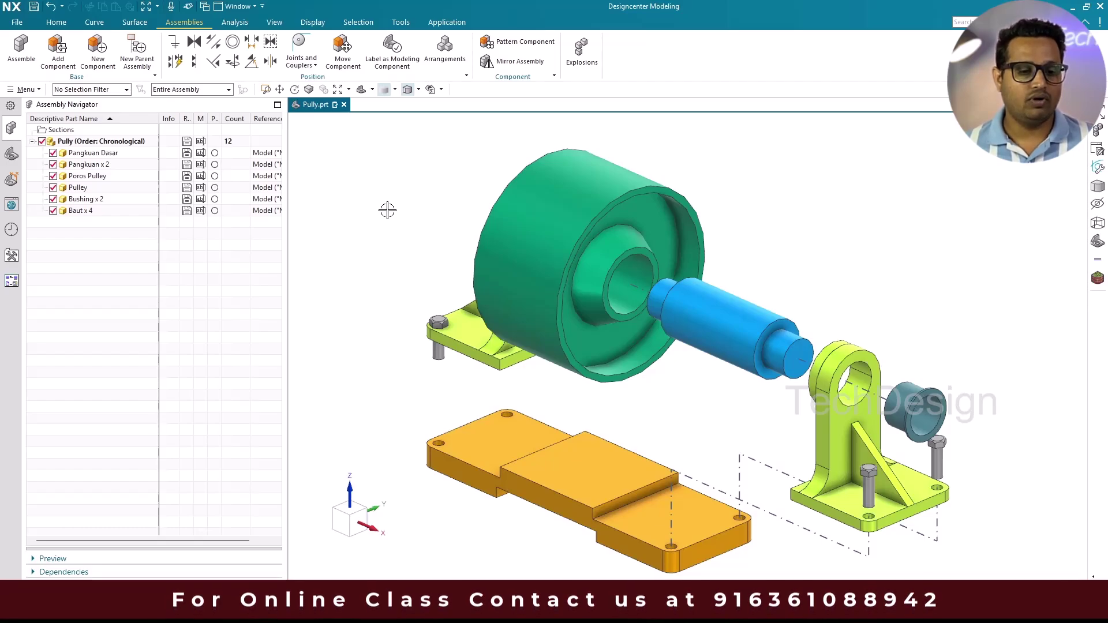
Step: Add a new model view Isometric#1 under Model Views in the Part Navigator
{"action": "scroll", "coordinate": [375, 198], "scroll_direction": "down", "scroll_amount": 2}
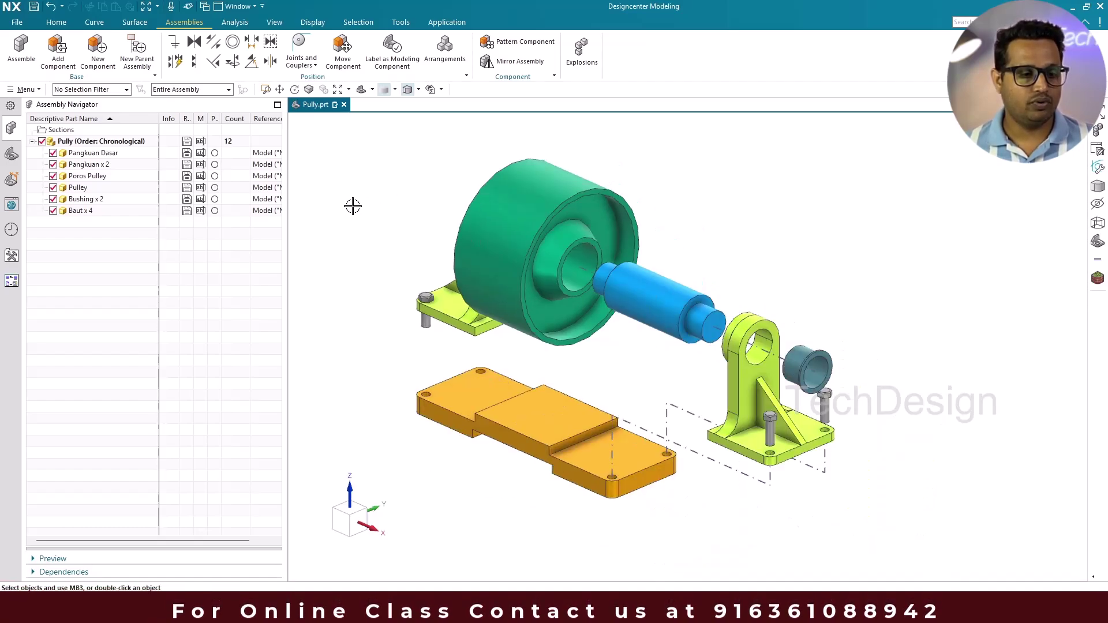
{"action": "left_click", "coordinate": [11, 154]}
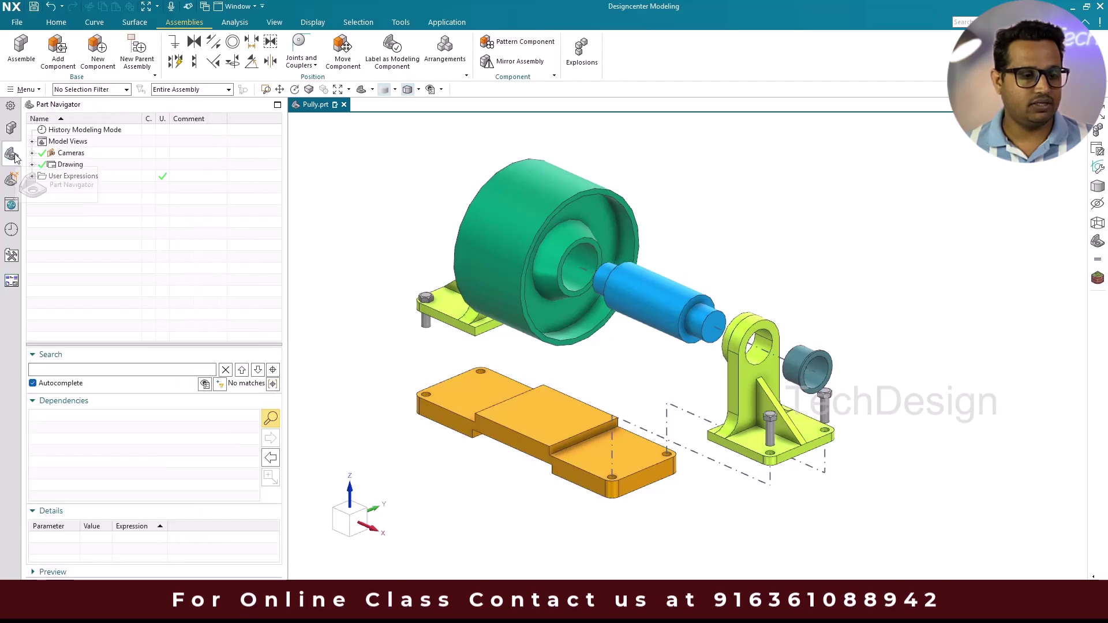
{"action": "left_click", "coordinate": [33, 142]}
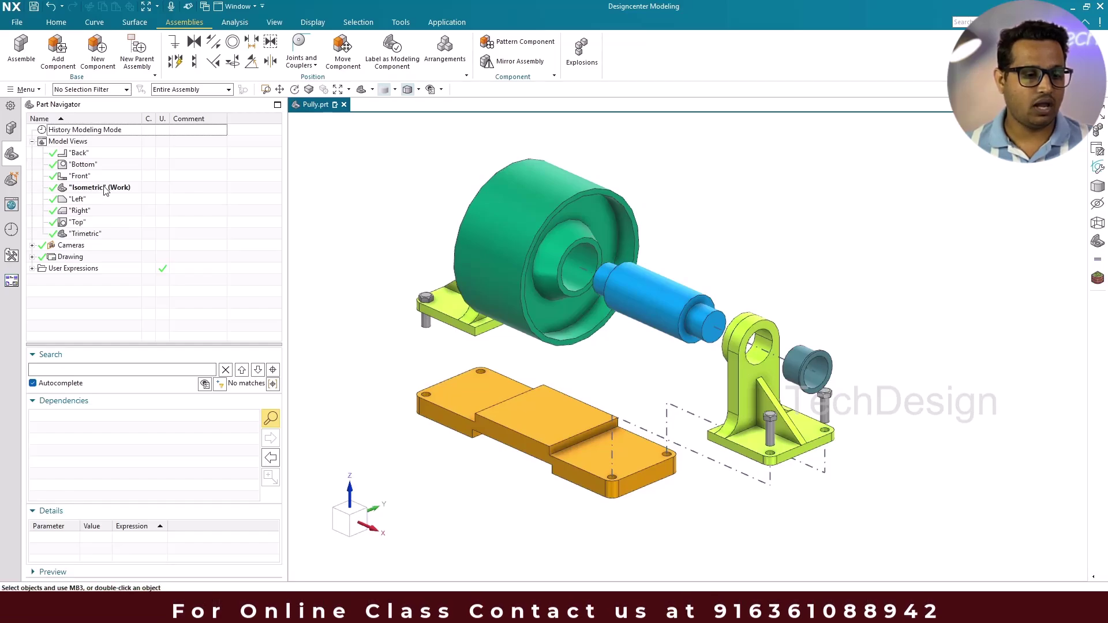
{"action": "right_click", "coordinate": [80, 144]}
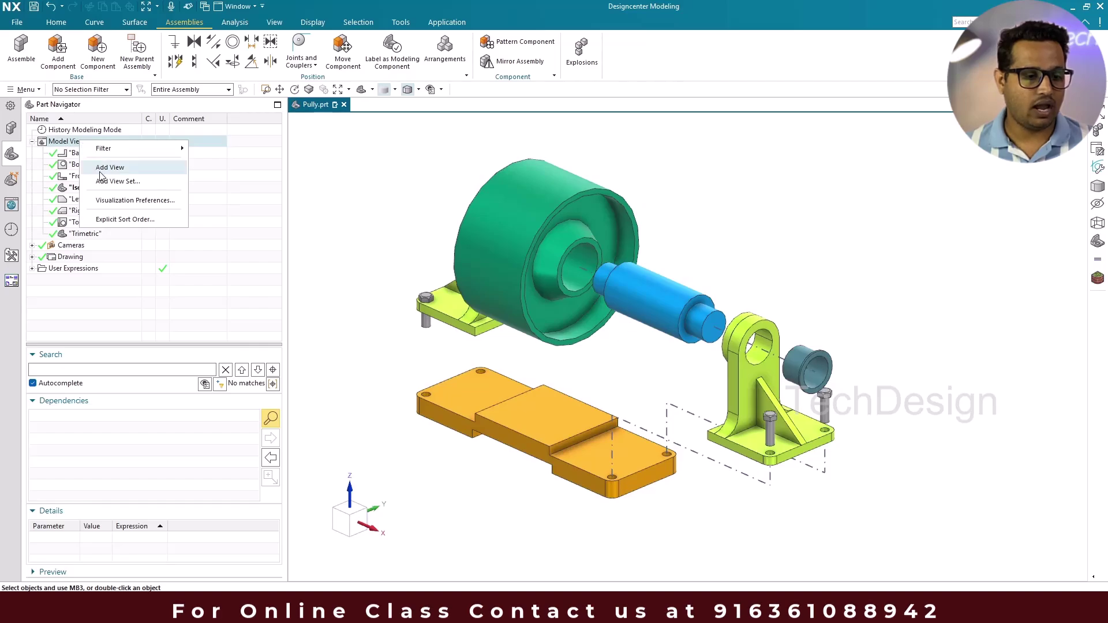
{"action": "left_click", "coordinate": [102, 168]}
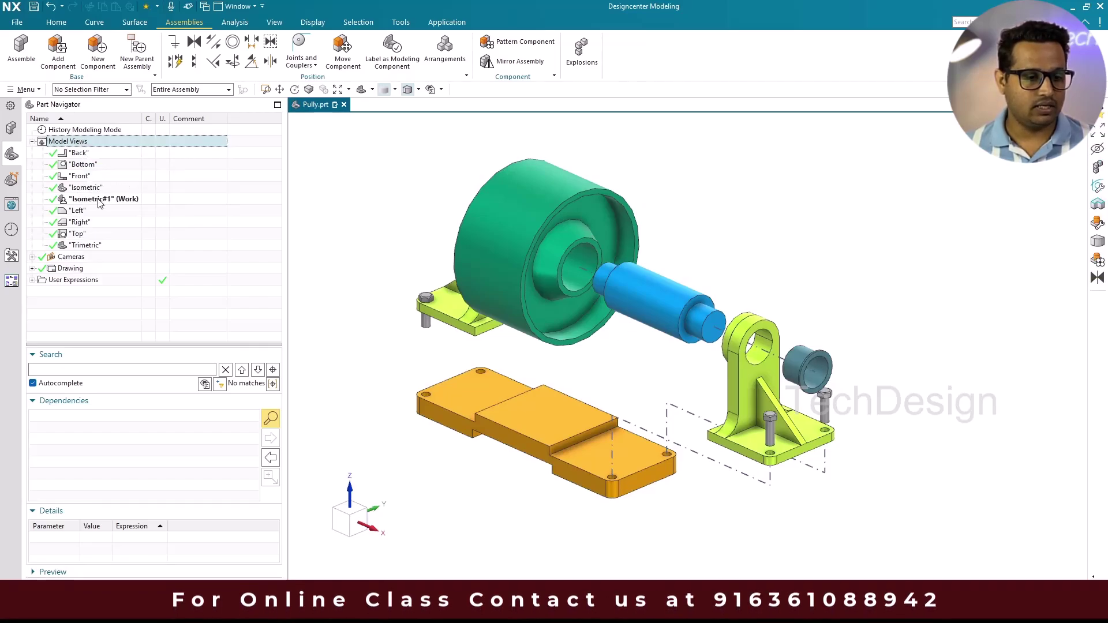
Step: Rename Isometric#1 to 'Exploded', save its orientation, and show the Explosions list
{"action": "right_click", "coordinate": [99, 200]}
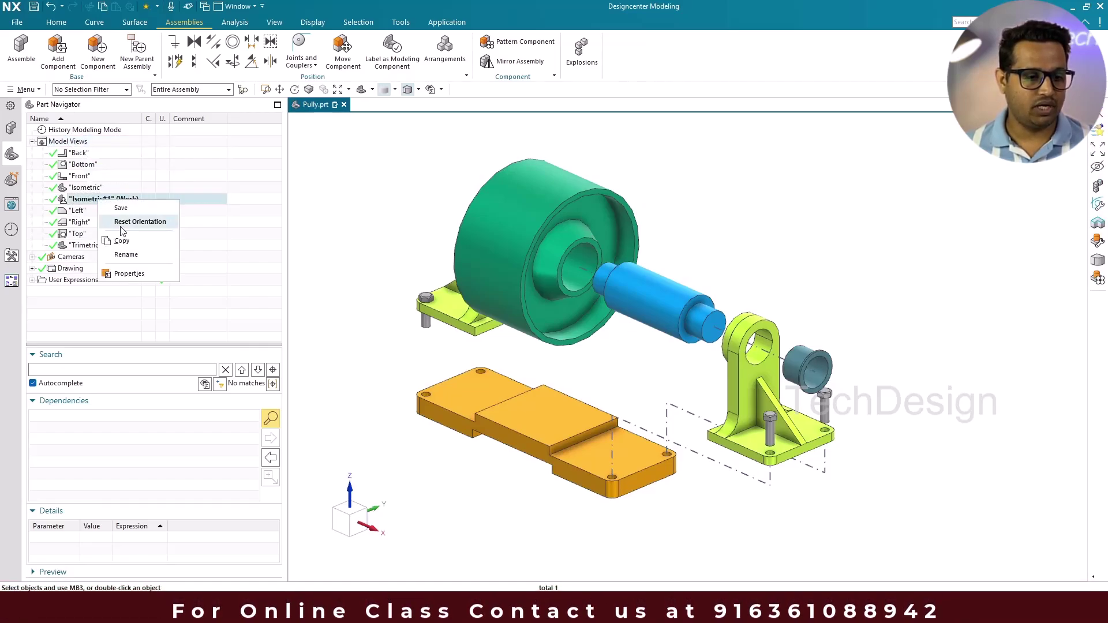
{"action": "left_click", "coordinate": [126, 254]}
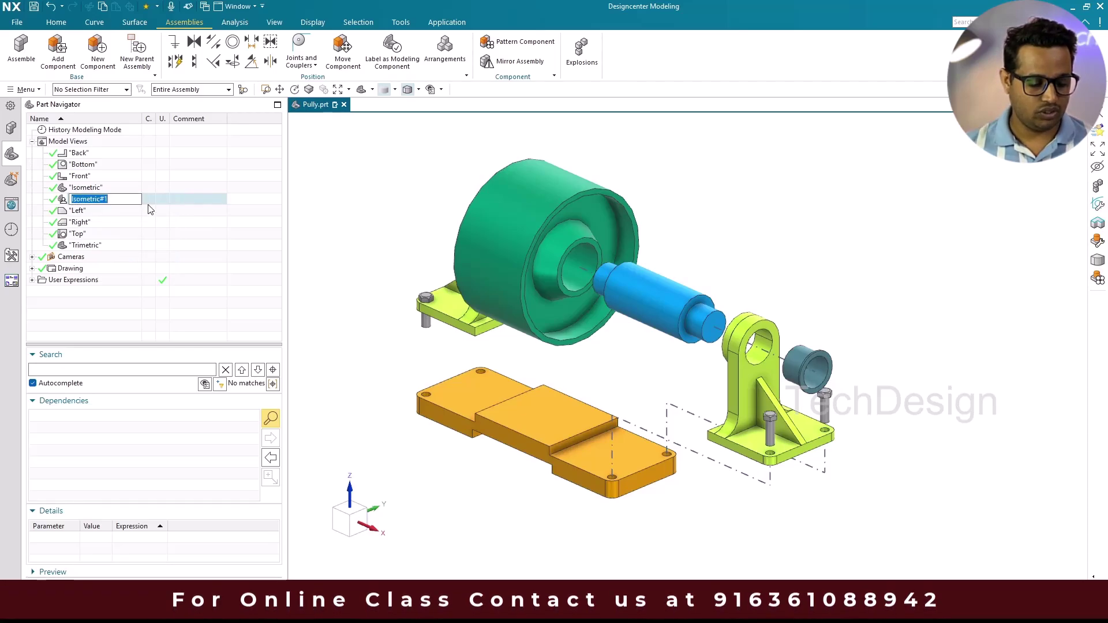
{"action": "type", "text": "Exploded"}
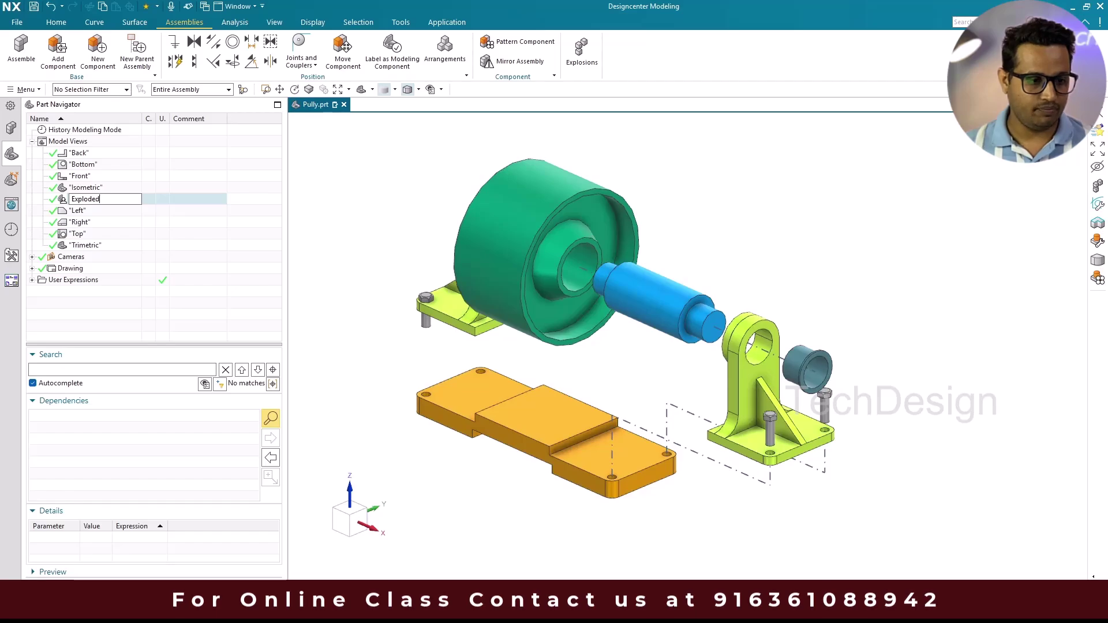
{"action": "key", "text": "Return"}
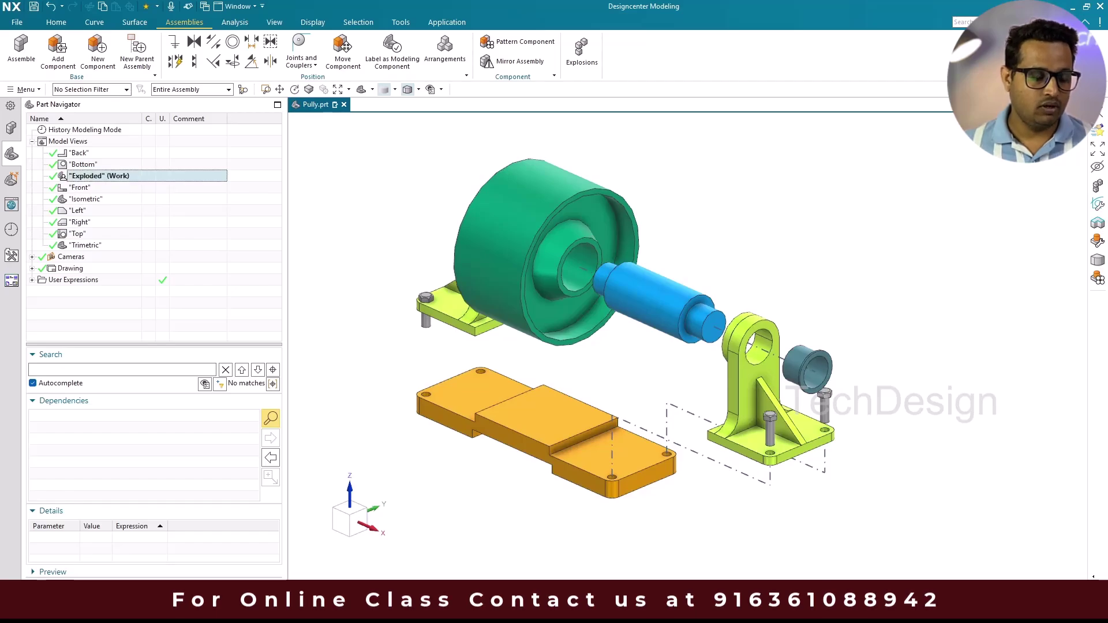
{"action": "right_click", "coordinate": [105, 182]}
{"action": "left_click", "coordinate": [116, 188]}
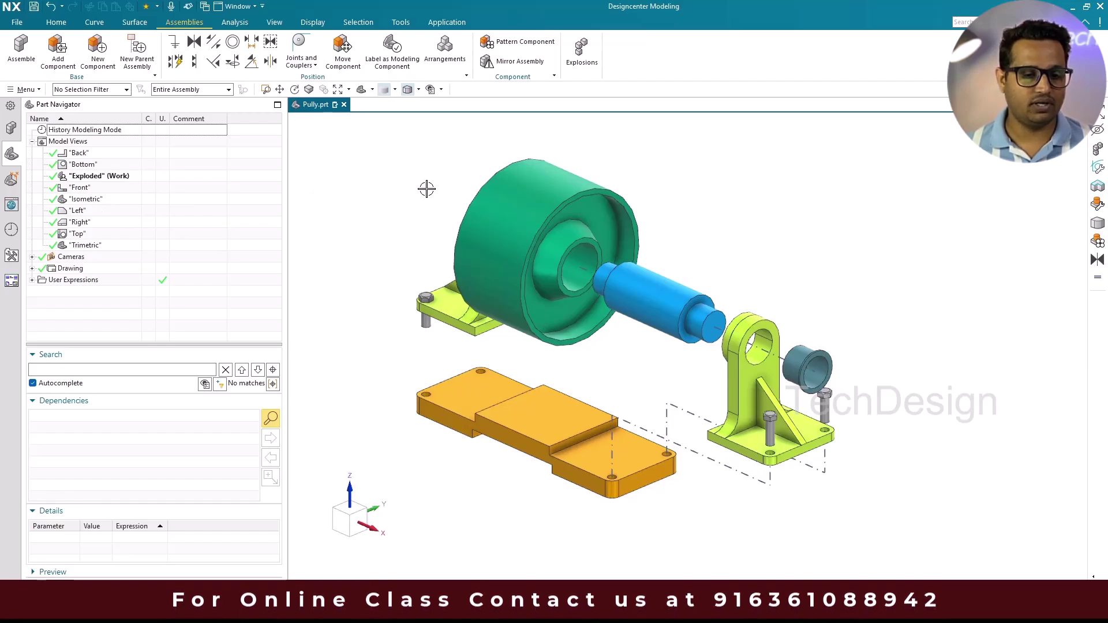
{"action": "left_click", "coordinate": [582, 68]}
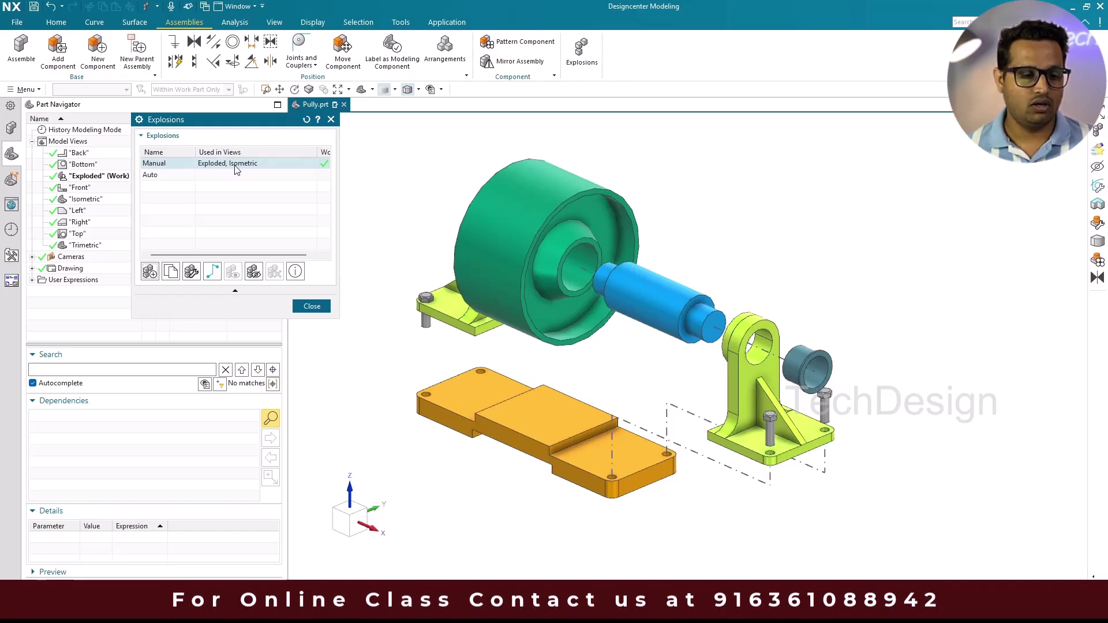
Step: Close the Explosions list and bring up quick commands over the model
{"action": "left_click", "coordinate": [311, 306]}
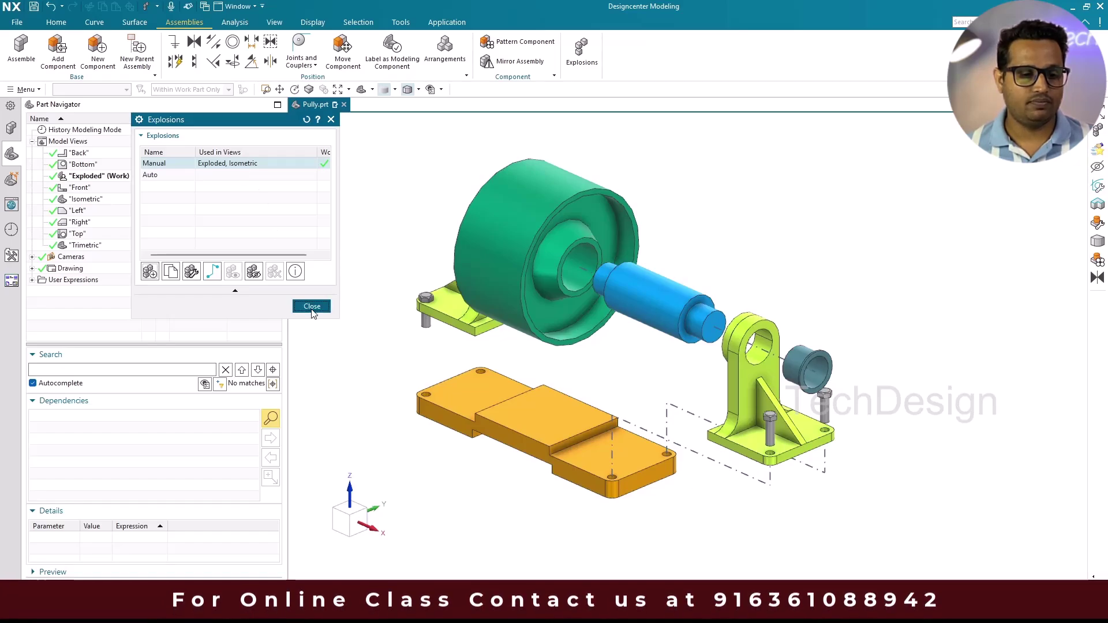
{"action": "right_click", "coordinate": [379, 228]}
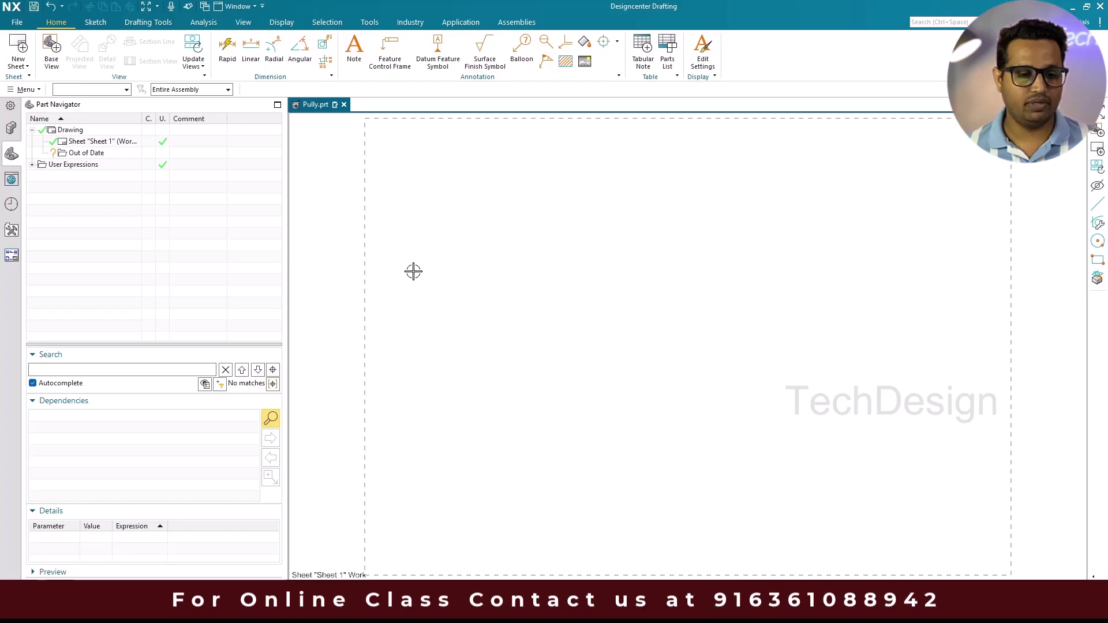
Step: Place the Exploded model view as a base view on Sheet 1, nudge it down-left, and return to Modeling
{"action": "left_click", "coordinate": [51, 55]}
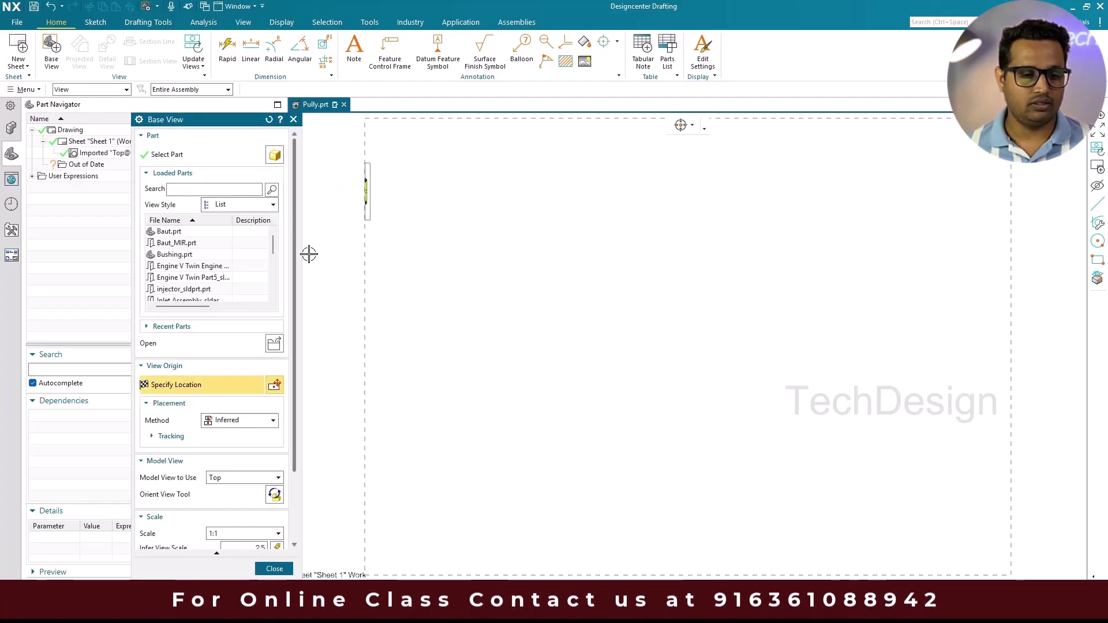
{"action": "scroll", "coordinate": [243, 384], "scroll_direction": "down", "scroll_amount": 3}
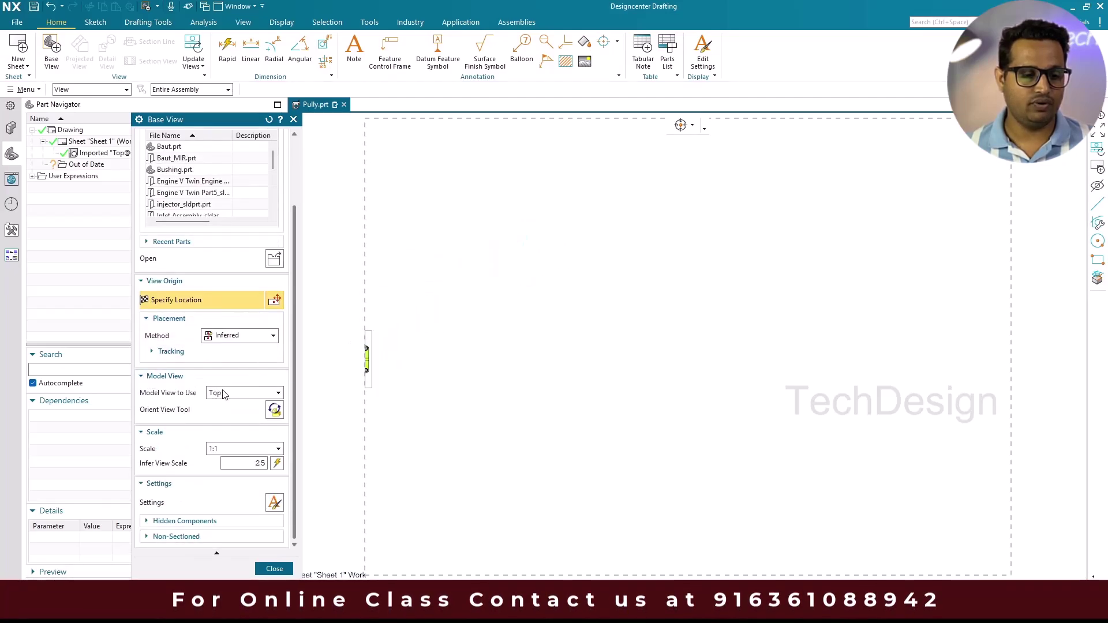
{"action": "left_click", "coordinate": [234, 394]}
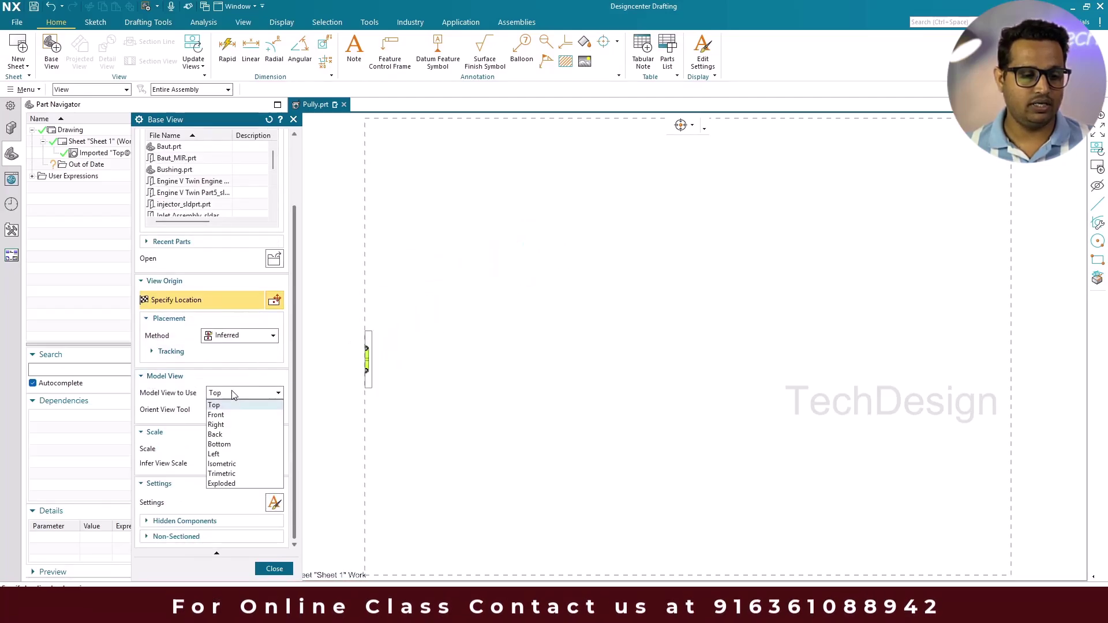
{"action": "left_click", "coordinate": [222, 484]}
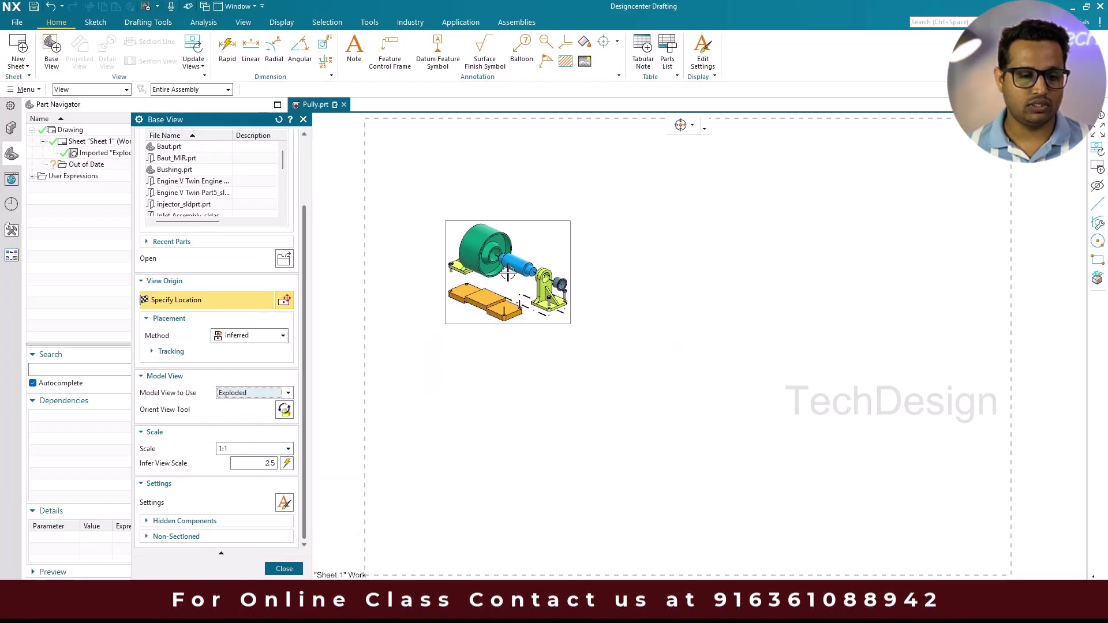
{"action": "left_click", "coordinate": [508, 272]}
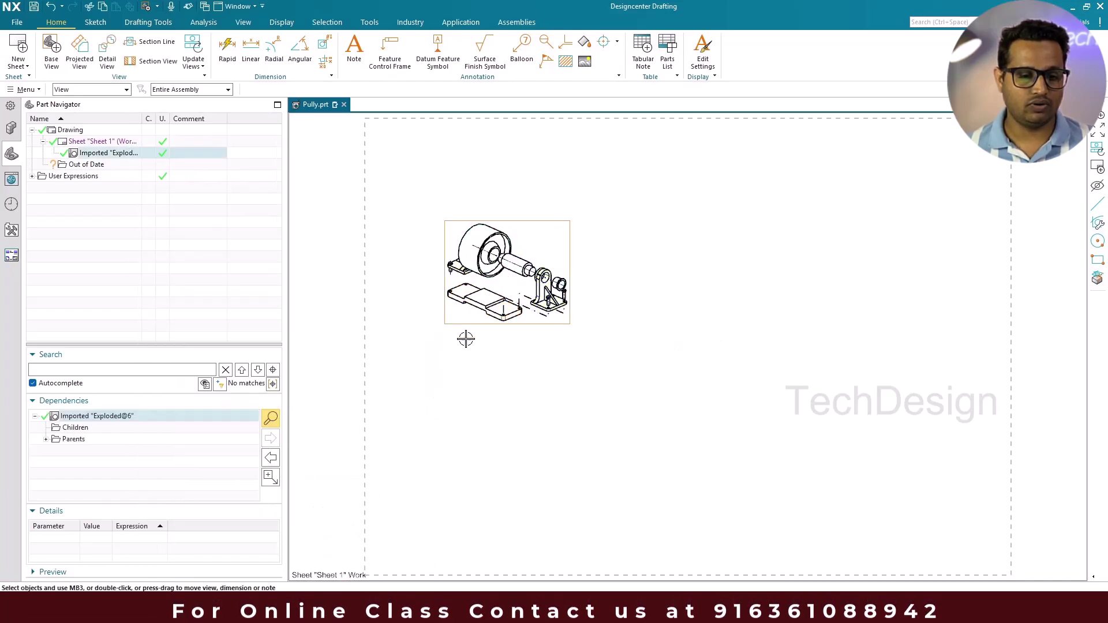
{"action": "scroll", "coordinate": [517, 320], "scroll_direction": "up", "scroll_amount": 2}
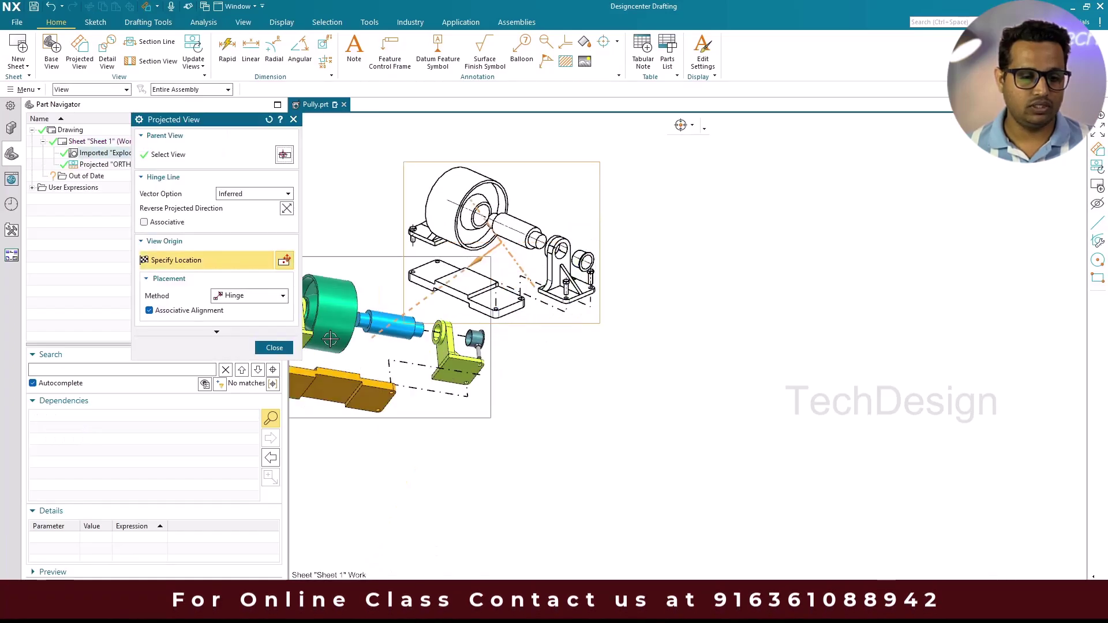
{"action": "left_click", "coordinate": [275, 347]}
{"action": "left_click_drag", "start_coordinate": [494, 312], "coordinate": [470, 334]}
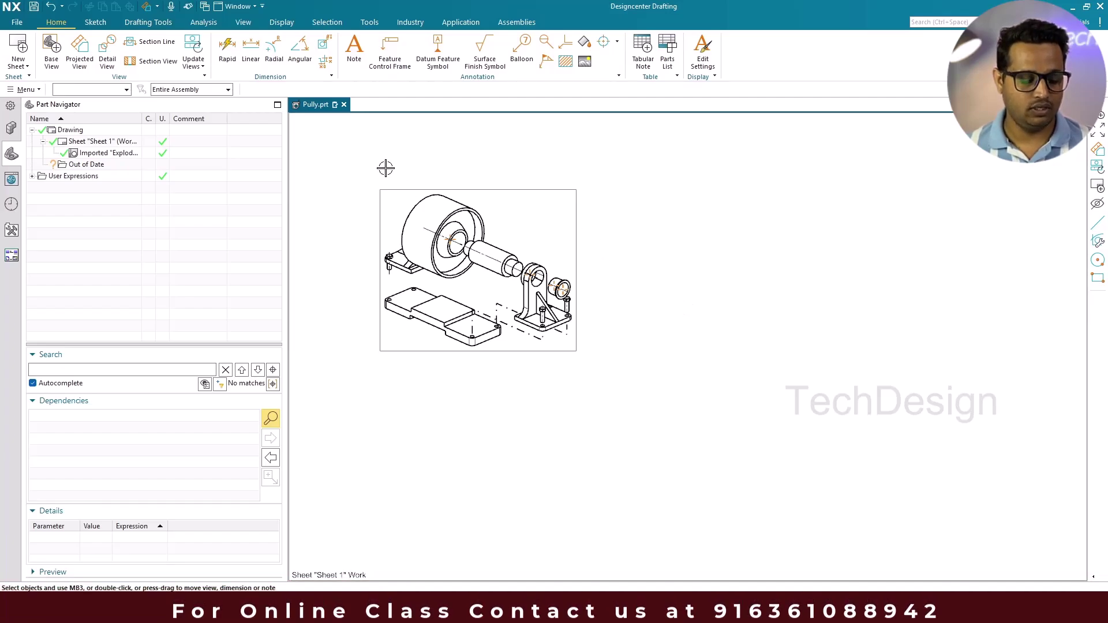
{"action": "key", "text": "F5"}
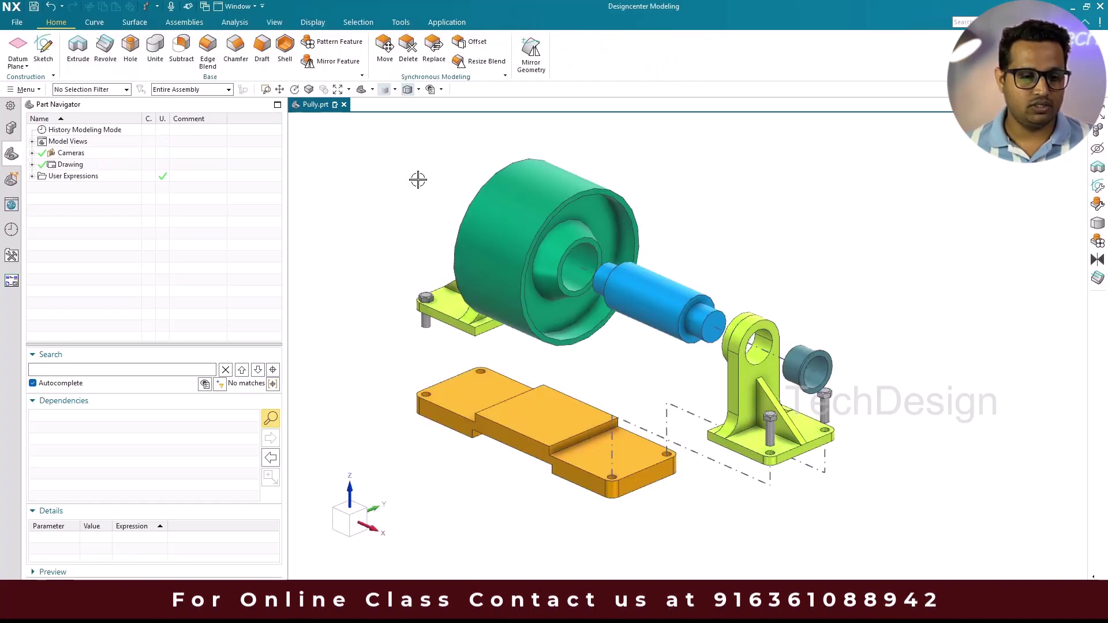
Step: Rotate the assembly to show its opposite side and add a new model view from that orientation
{"action": "scroll", "coordinate": [418, 179], "scroll_direction": "down", "scroll_amount": 5}
{"action": "middle_click_drag", "start_coordinate": [554, 236], "coordinate": [477, 238]}
{"action": "scroll", "coordinate": [548, 215], "scroll_direction": "up", "scroll_amount": 5}
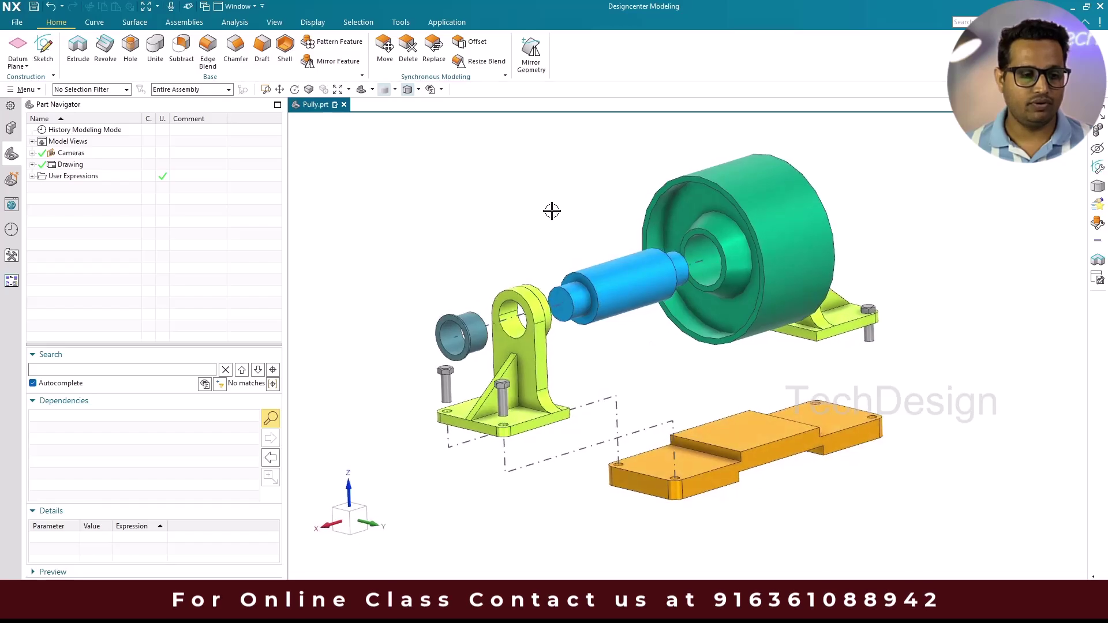
{"action": "left_click", "coordinate": [33, 141]}
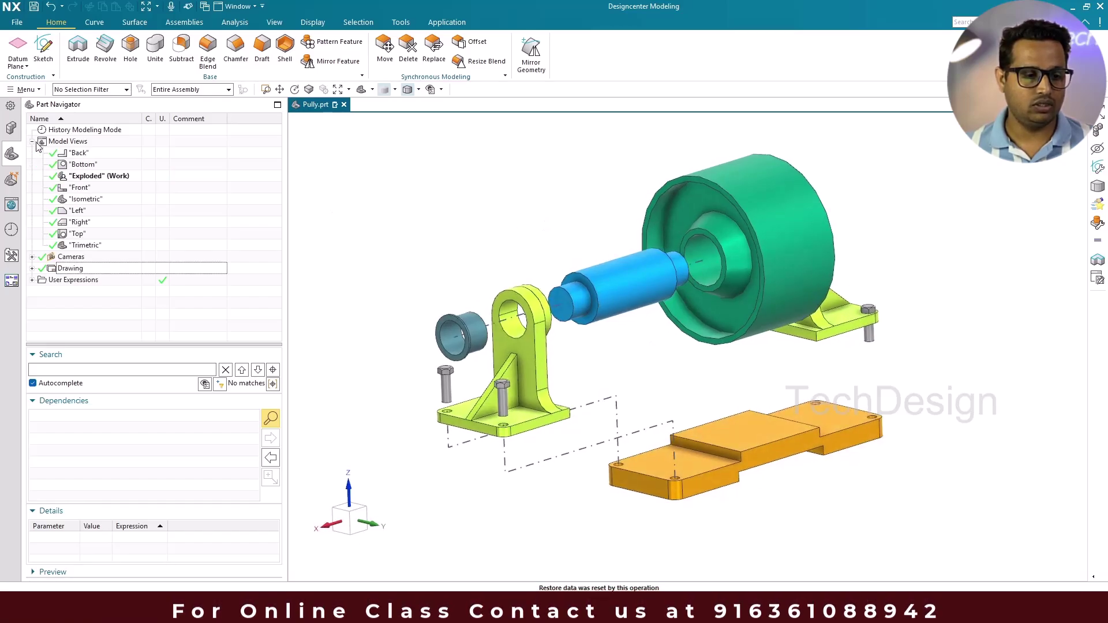
{"action": "right_click", "coordinate": [89, 179]}
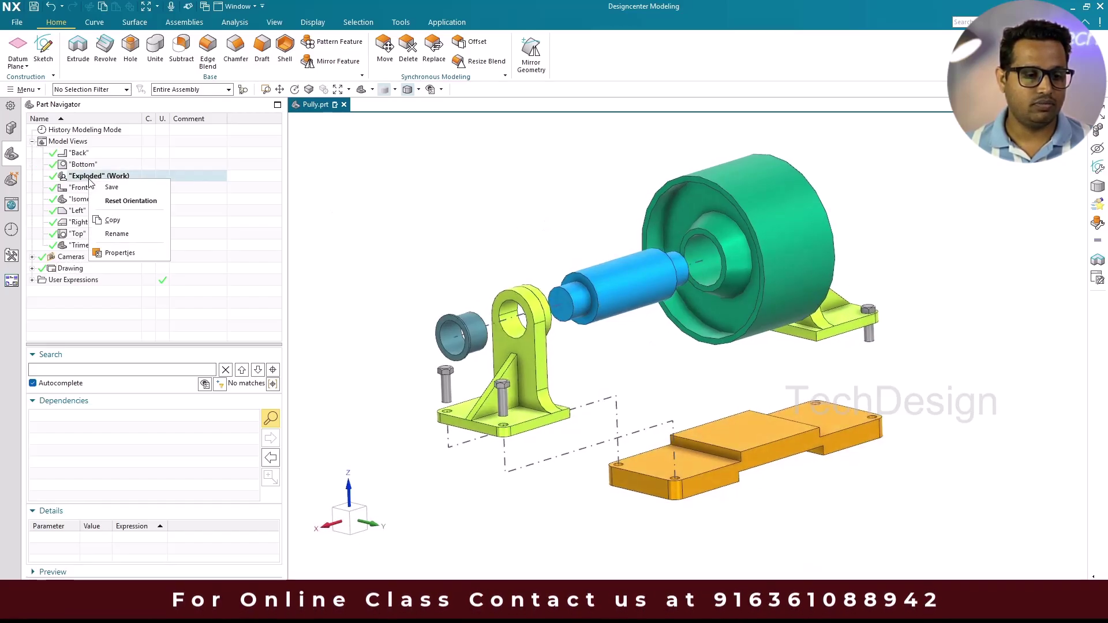
{"action": "left_click", "coordinate": [86, 145]}
{"action": "right_click", "coordinate": [88, 145]}
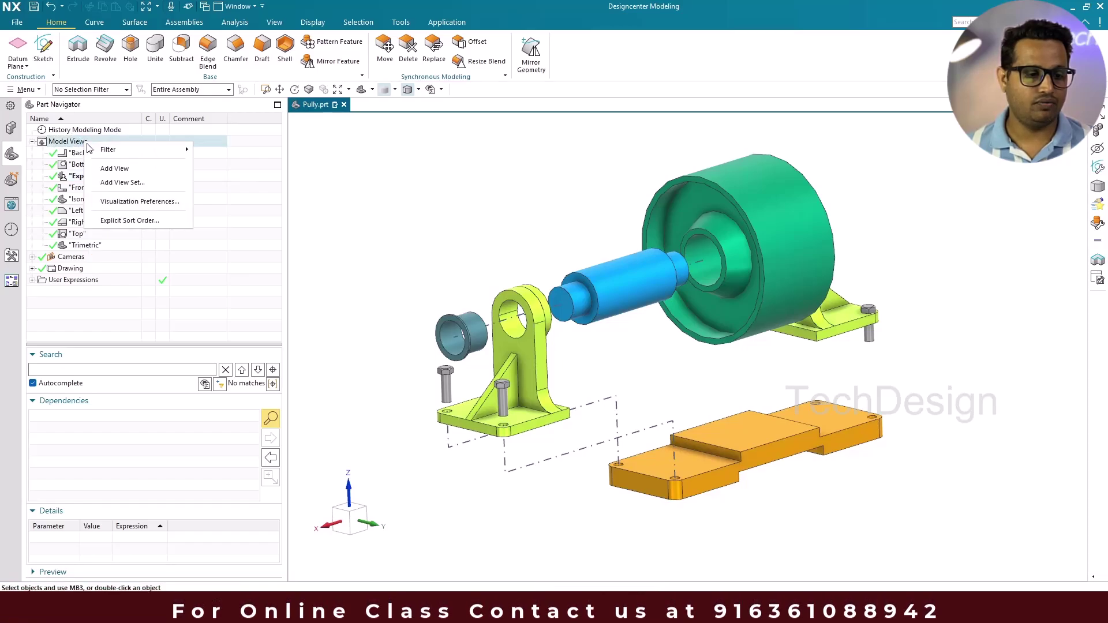
{"action": "left_click", "coordinate": [103, 164]}
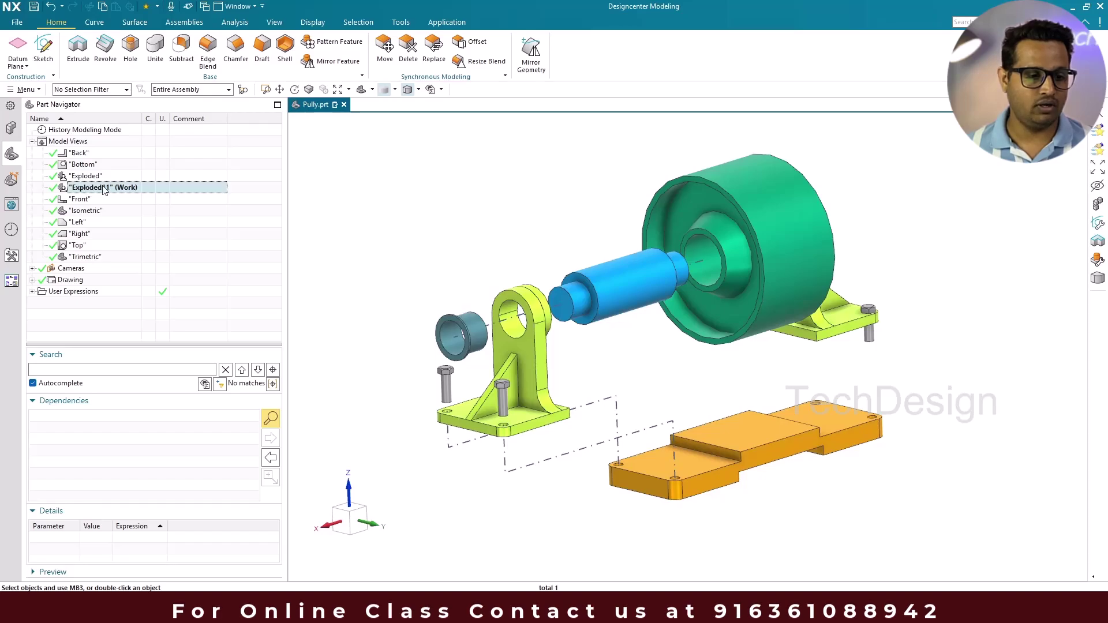
Step: Rename the new Exploded#1 view to 'Reverse', save the orientation into it, and return to Drafting
{"action": "right_click", "coordinate": [104, 188]}
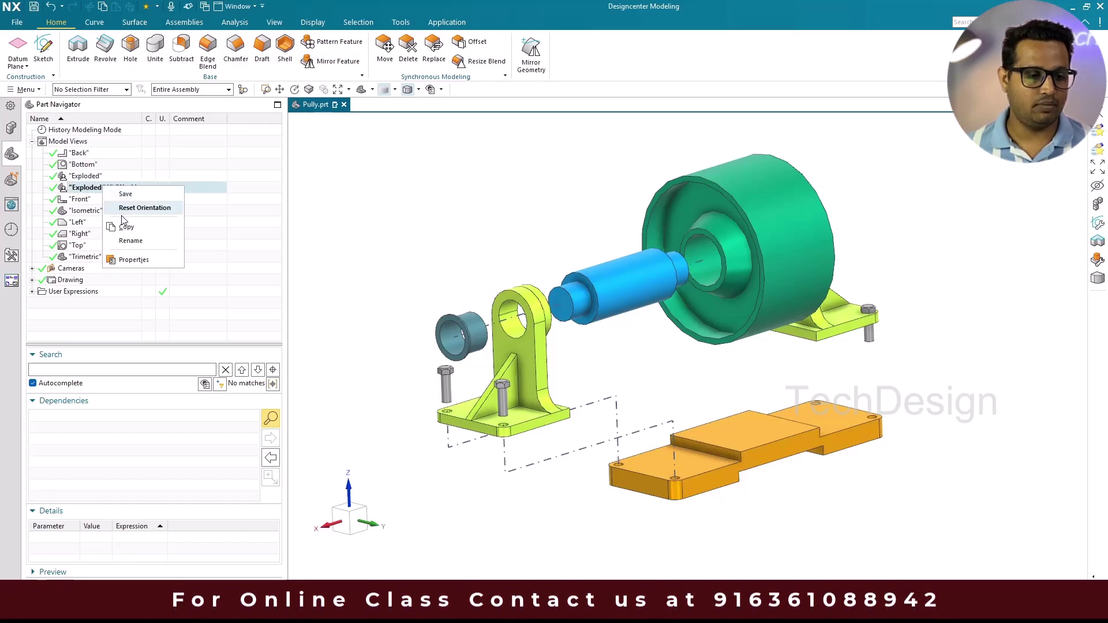
{"action": "left_click", "coordinate": [127, 241]}
{"action": "type", "text": "R"}
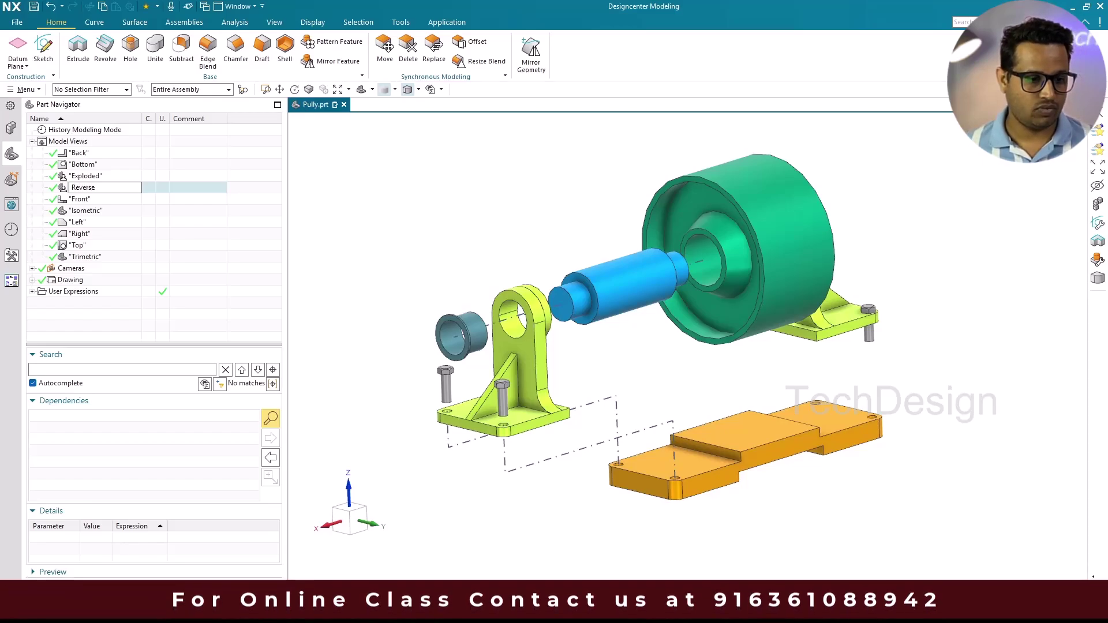
{"action": "type", "text": "everse"}
{"action": "key", "text": "Return"}
{"action": "right_click", "coordinate": [94, 224]}
{"action": "left_click", "coordinate": [96, 230]}
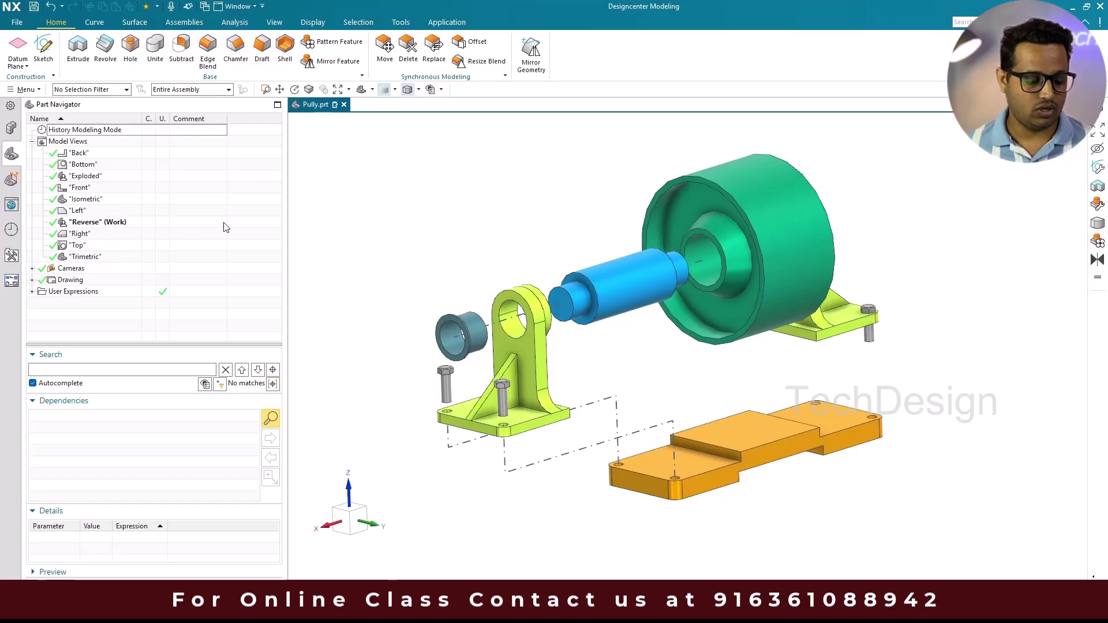
{"action": "key", "text": "ctrl+shift+d"}
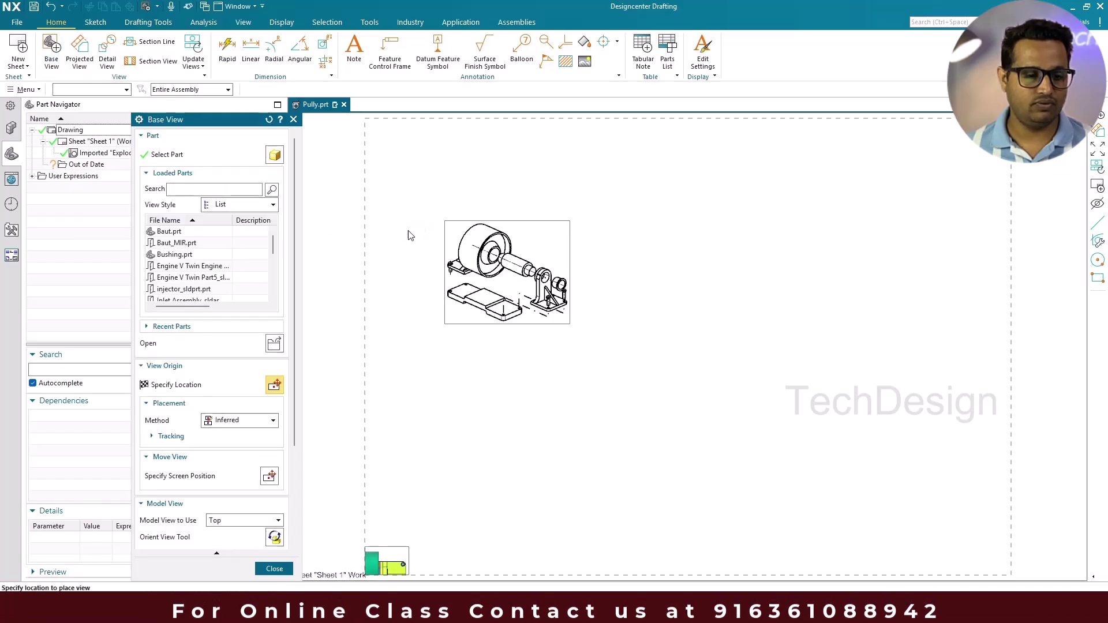
Step: Place the Reverse model view on Sheet 1 to the right of the Exploded view, with no projected view
{"action": "scroll", "coordinate": [199, 384], "scroll_direction": "down", "scroll_amount": 3}
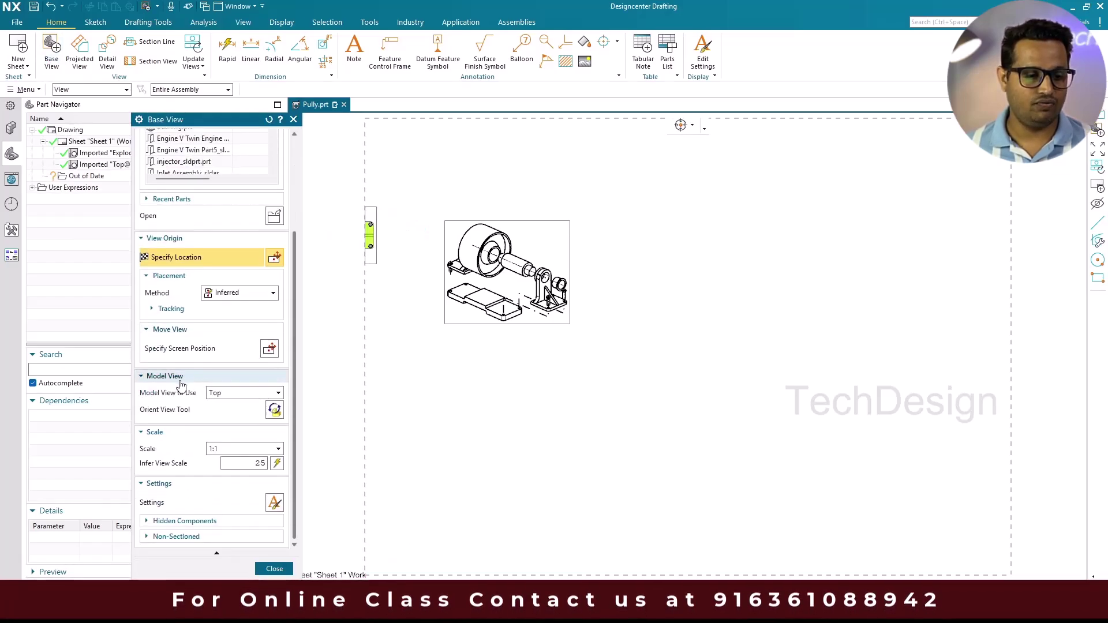
{"action": "left_click", "coordinate": [241, 394]}
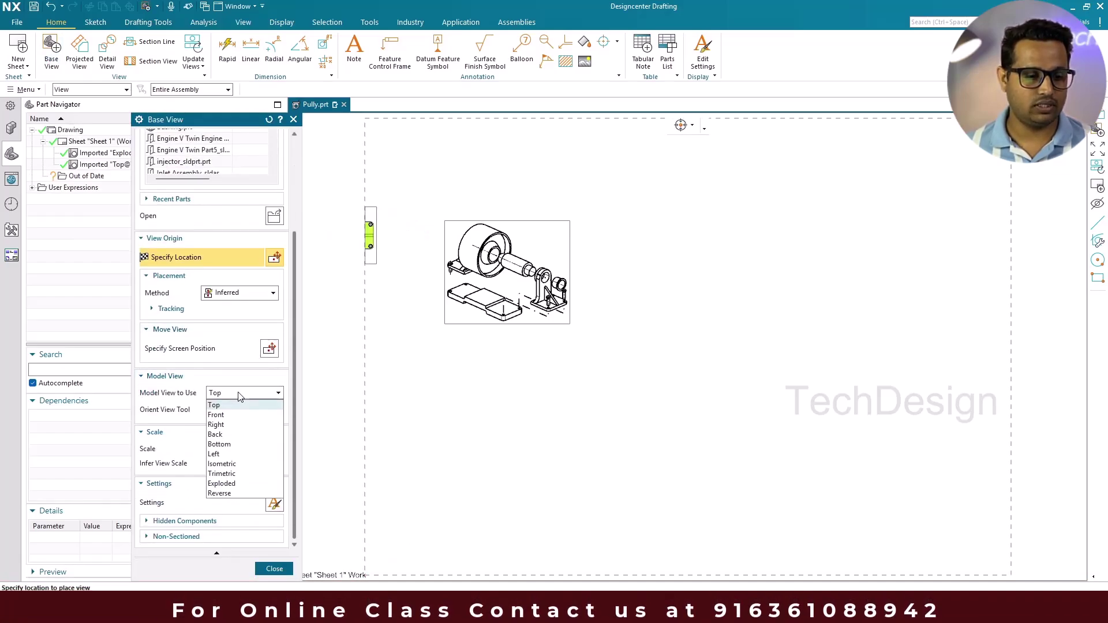
{"action": "left_click", "coordinate": [219, 493]}
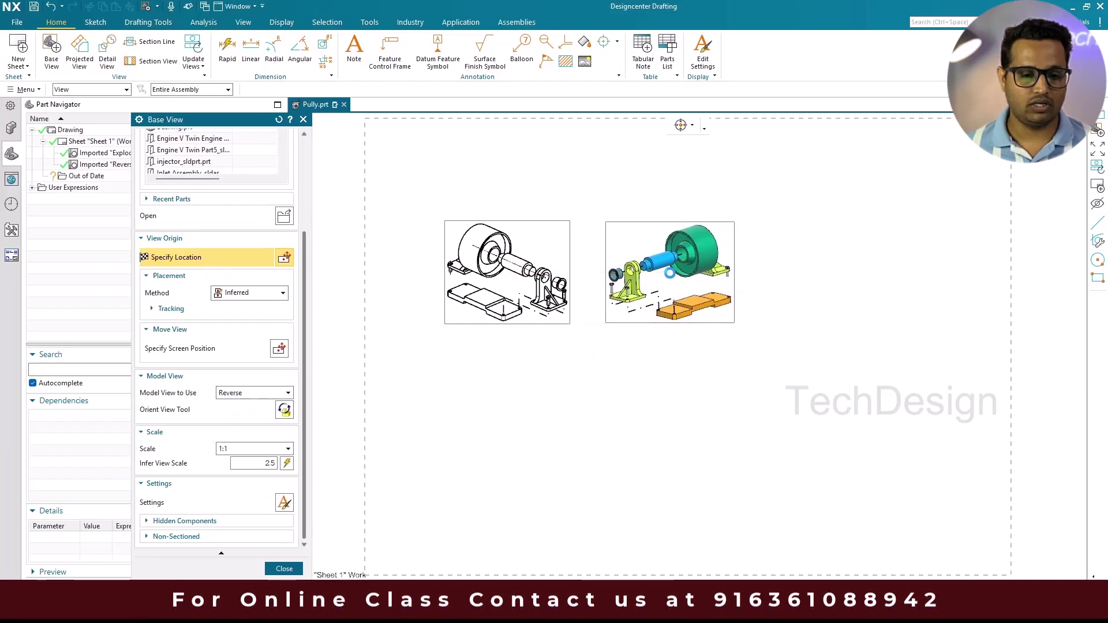
{"action": "left_click", "coordinate": [671, 276]}
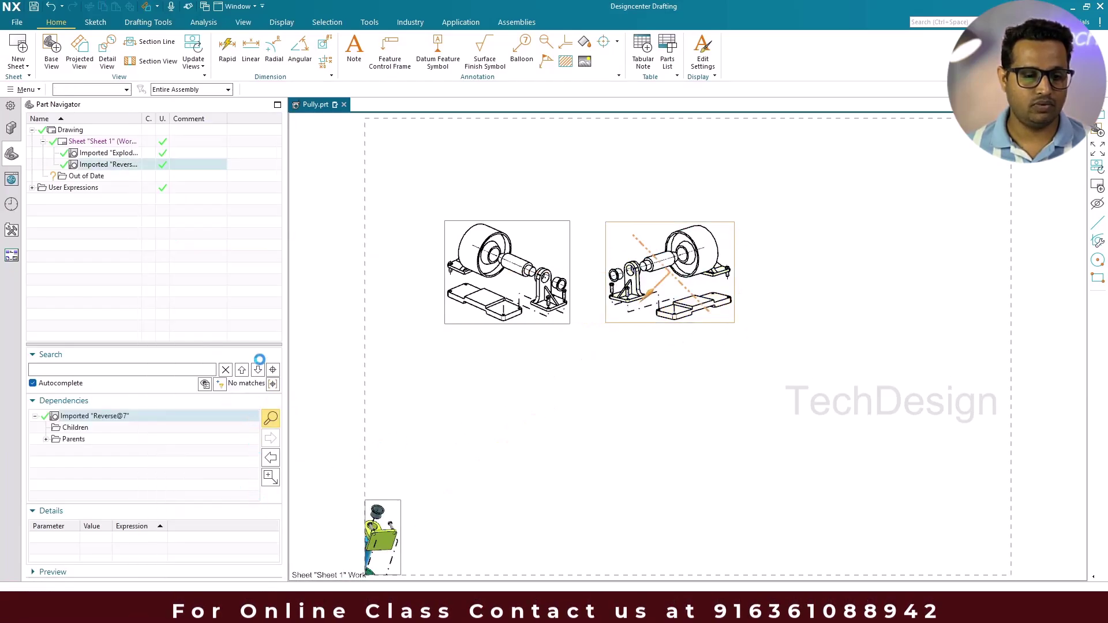
{"action": "key", "text": "Escape"}
{"action": "scroll", "coordinate": [504, 361], "scroll_direction": "up", "scroll_amount": 2}
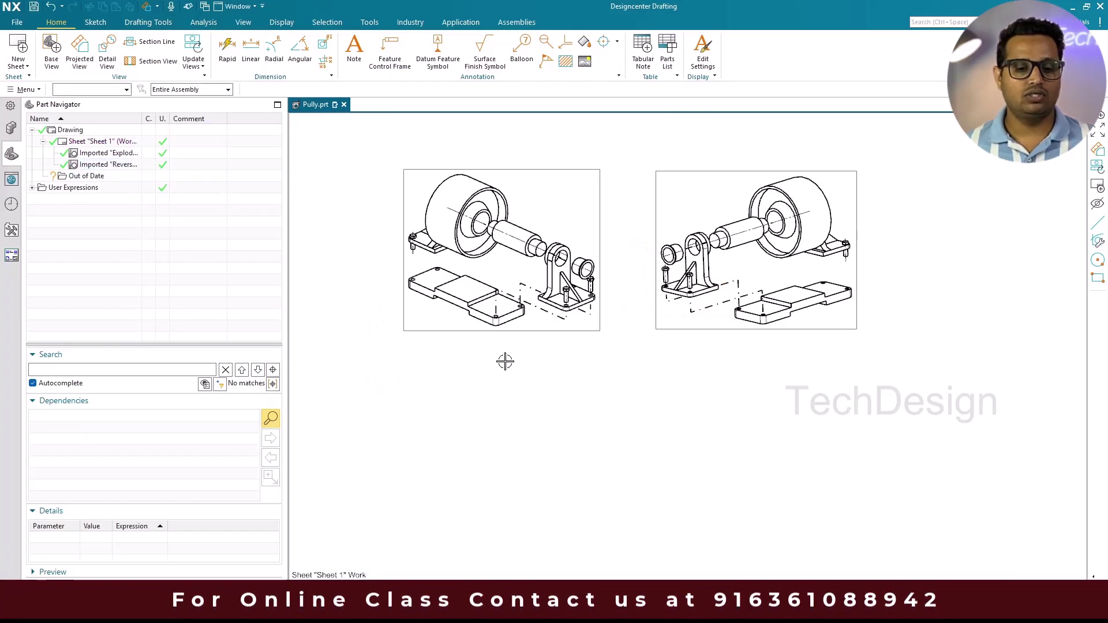